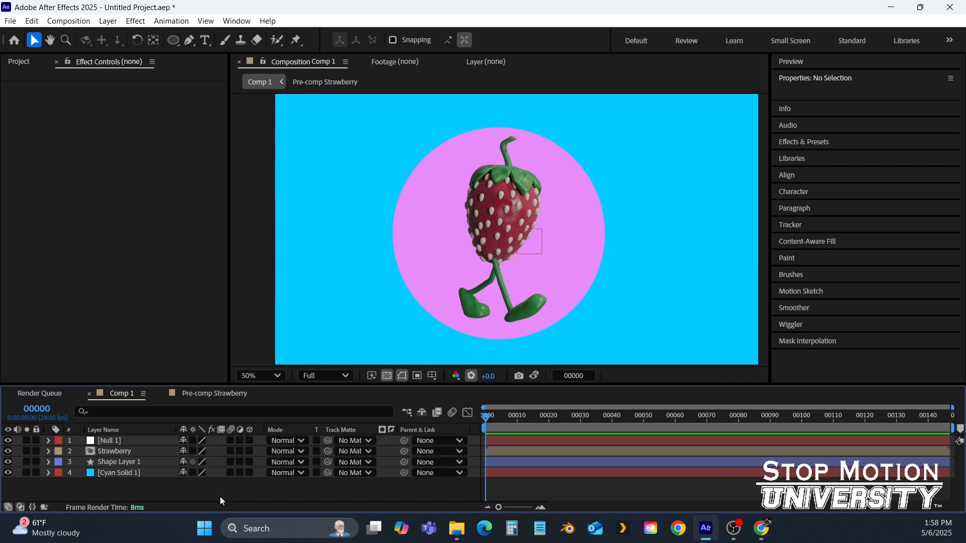
Inspect the composition's layers by selecting each of them in turn
left_click(110, 440)
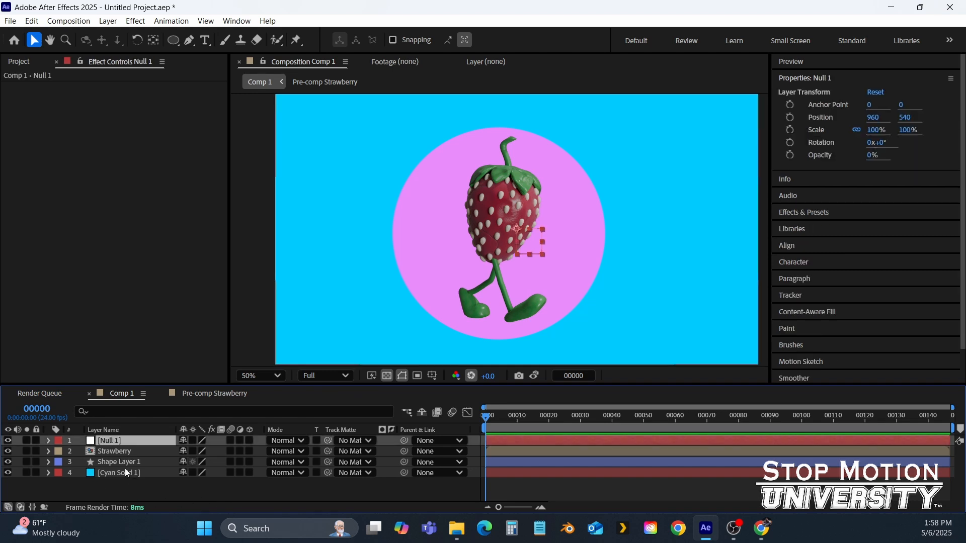
left_click(123, 462)
left_click(118, 452)
left_click(117, 441)
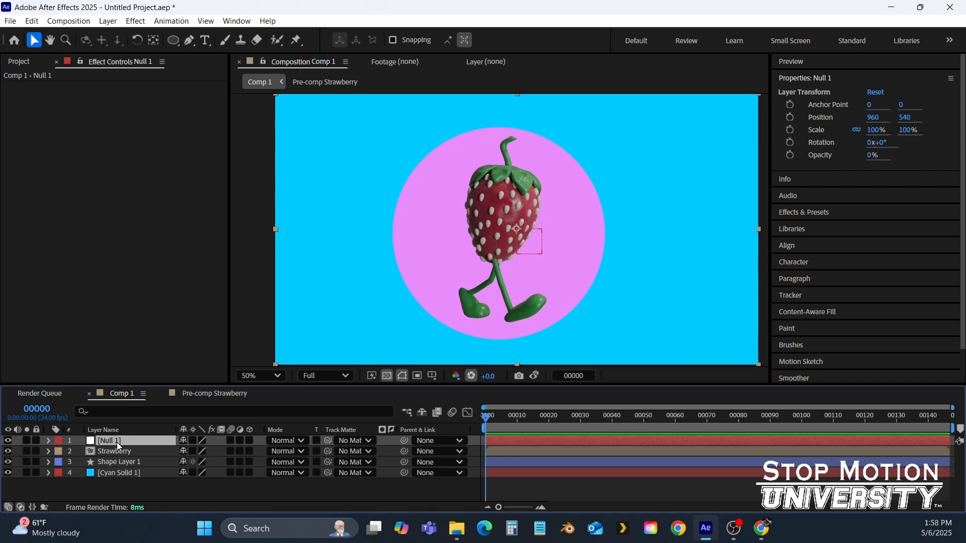
left_click(152, 500)
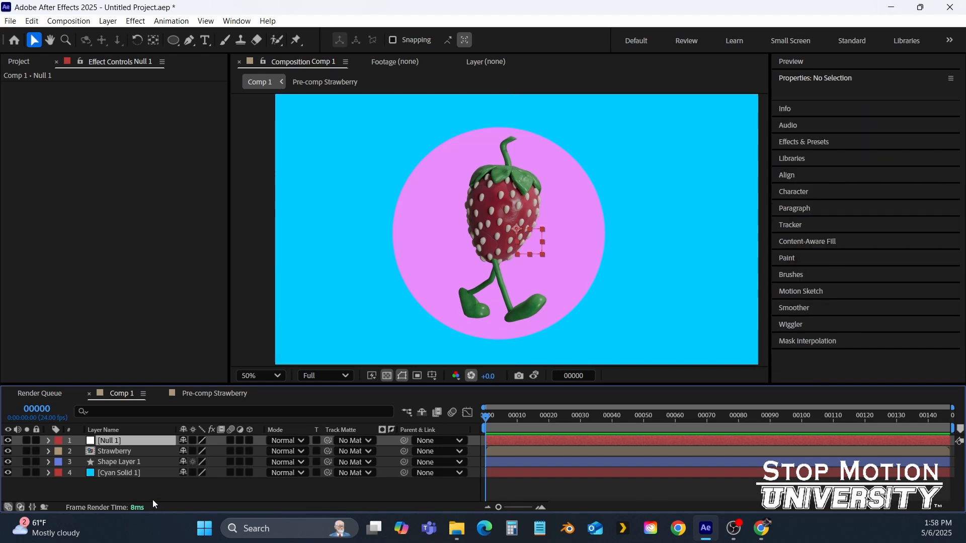
left_click(119, 442)
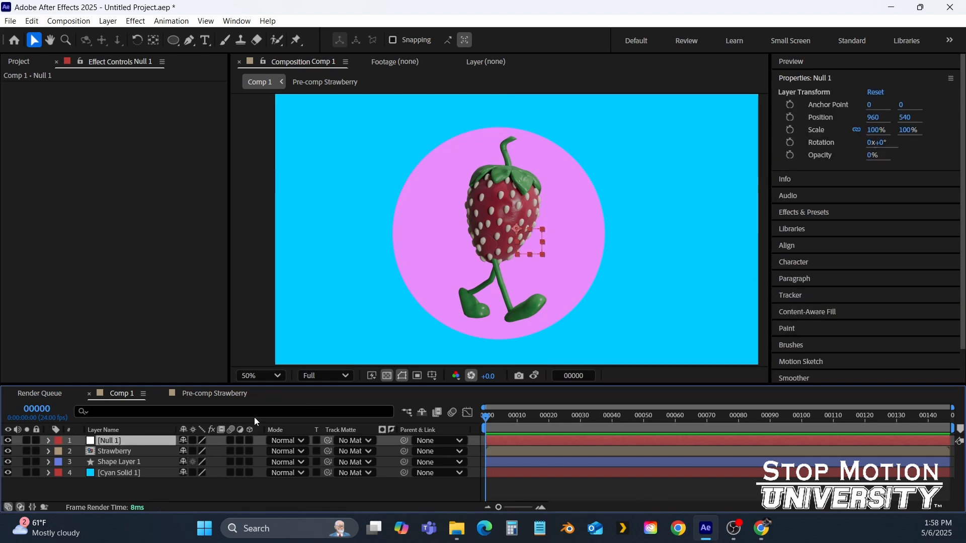
left_click(135, 450)
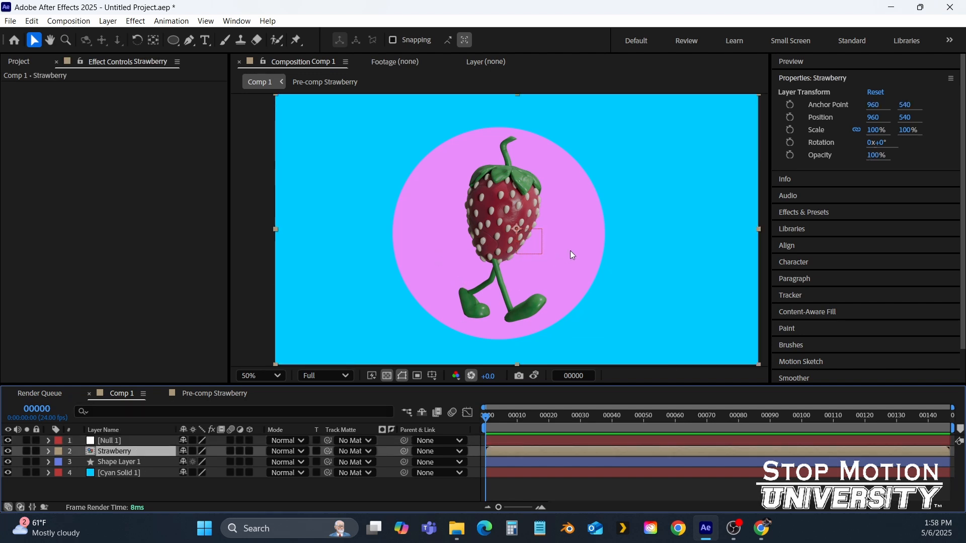
left_click(125, 462)
left_click(150, 495)
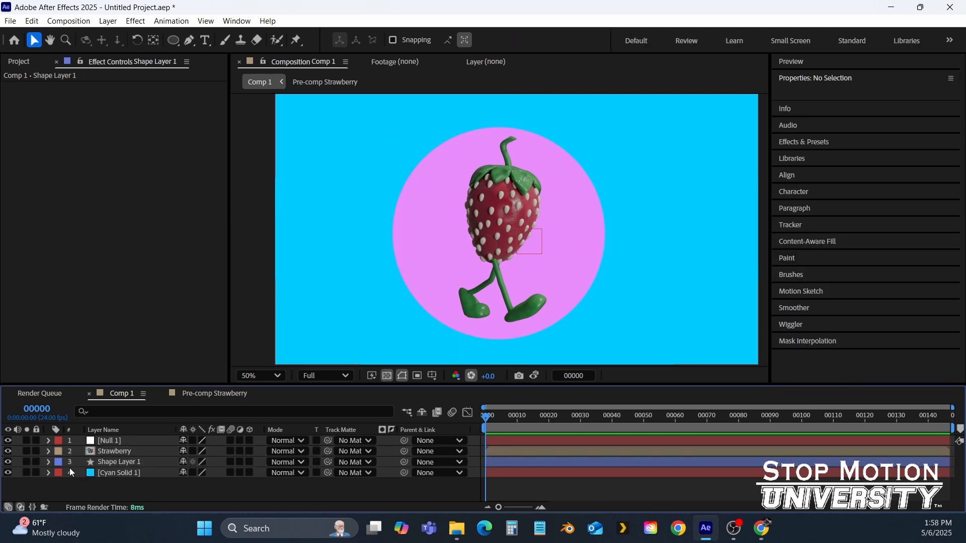
Move the Strawberry layer left to position 398, 540 and set a Position keyframe at frame 0
left_click(49, 452)
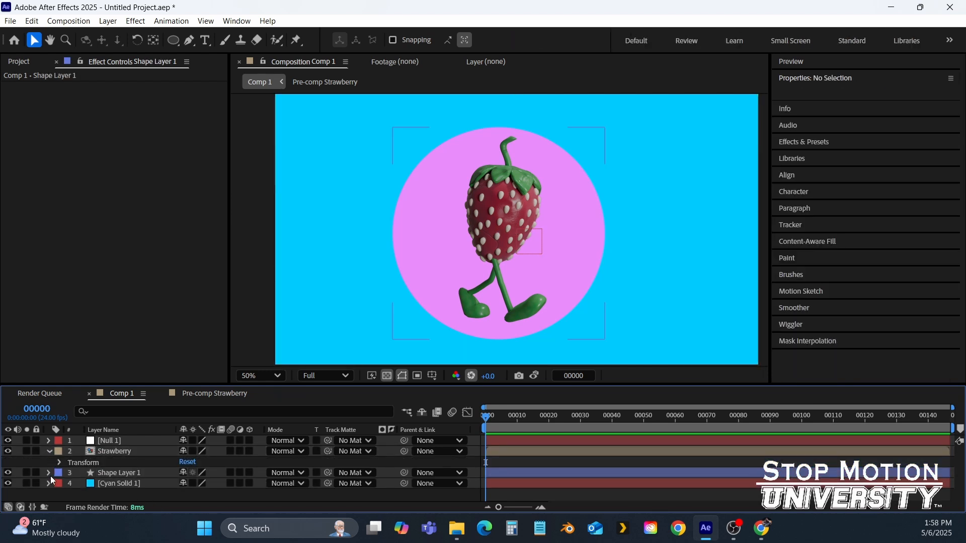
left_click(49, 473)
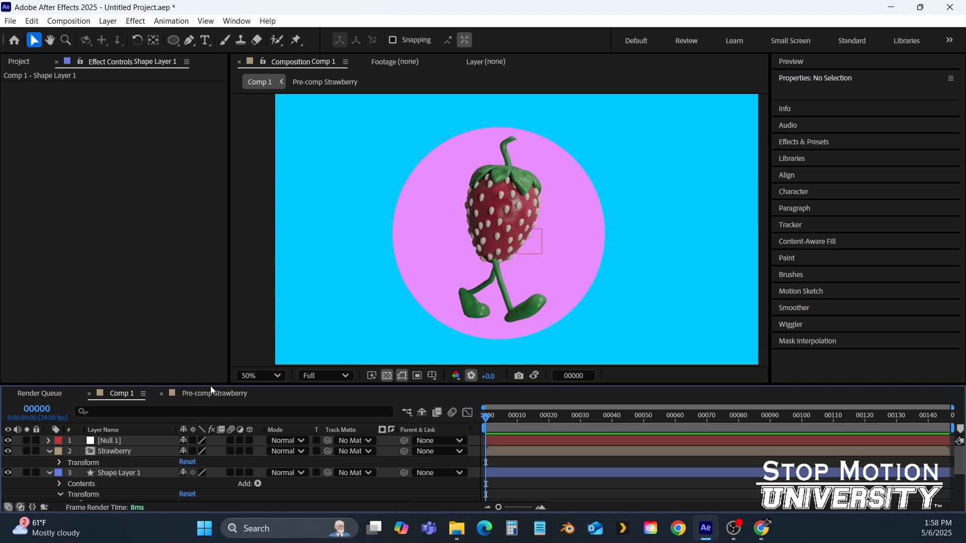
left_click_drag(210, 384, 222, 299)
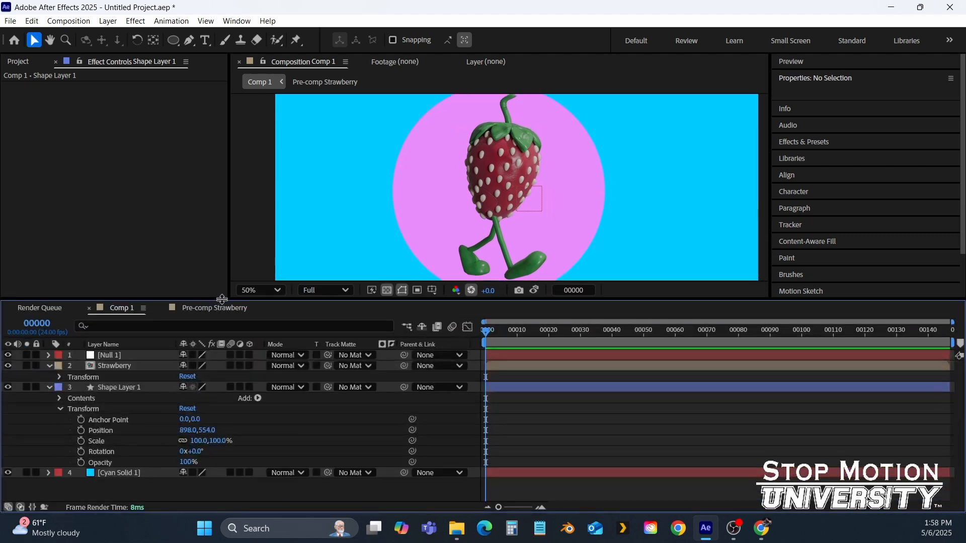
left_click(49, 356)
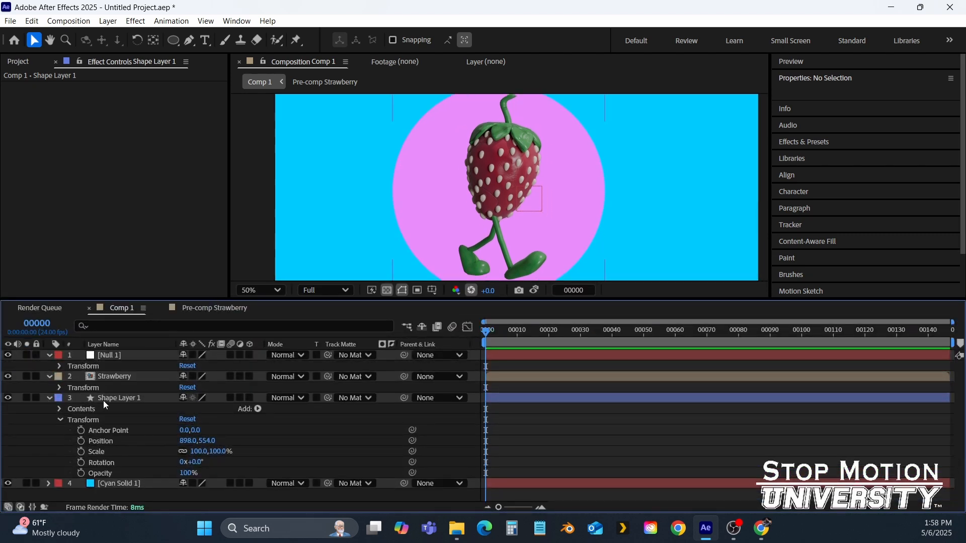
left_click(60, 388)
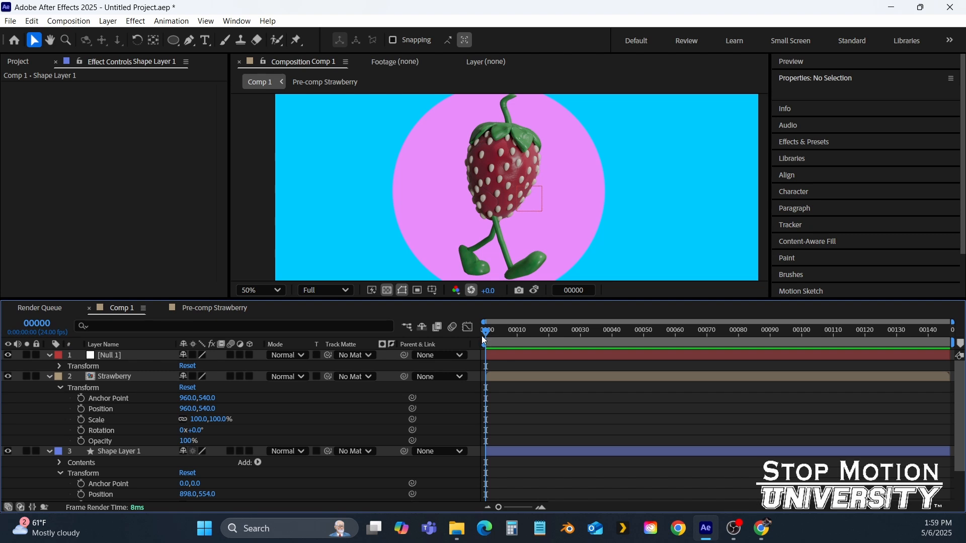
left_click_drag(508, 206, 365, 204)
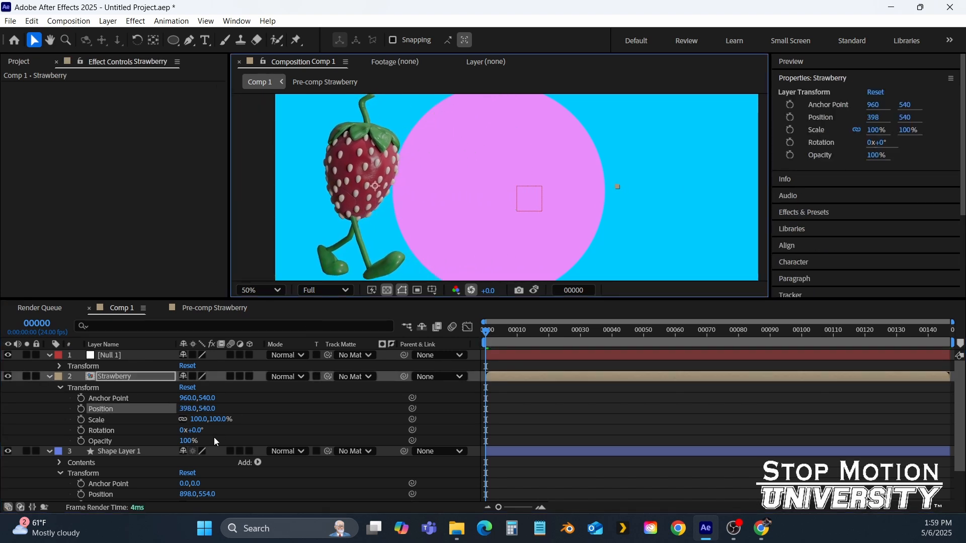
left_click(81, 409)
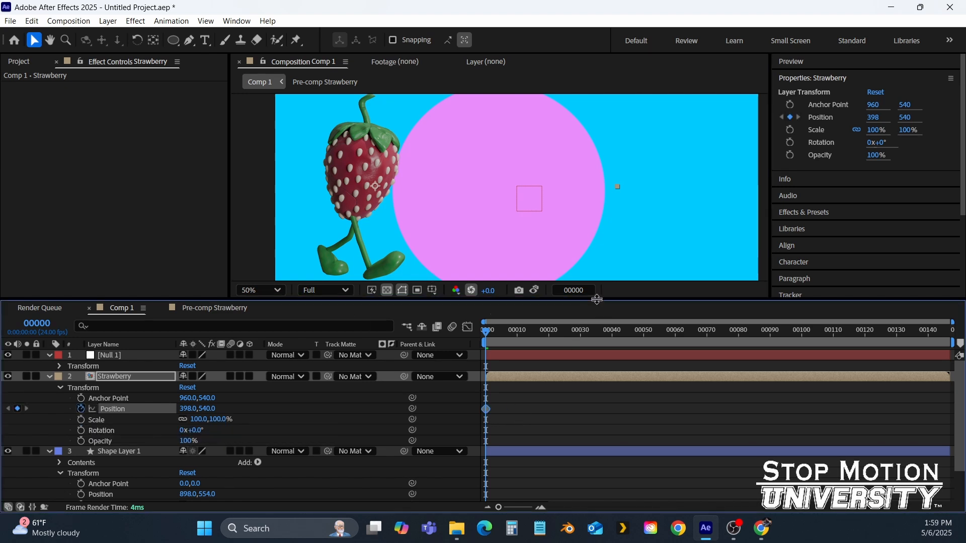
At the last frame, move the strawberry right to position 1568, 540 to add a second Position keyframe
left_click_drag(602, 300, 611, 345)
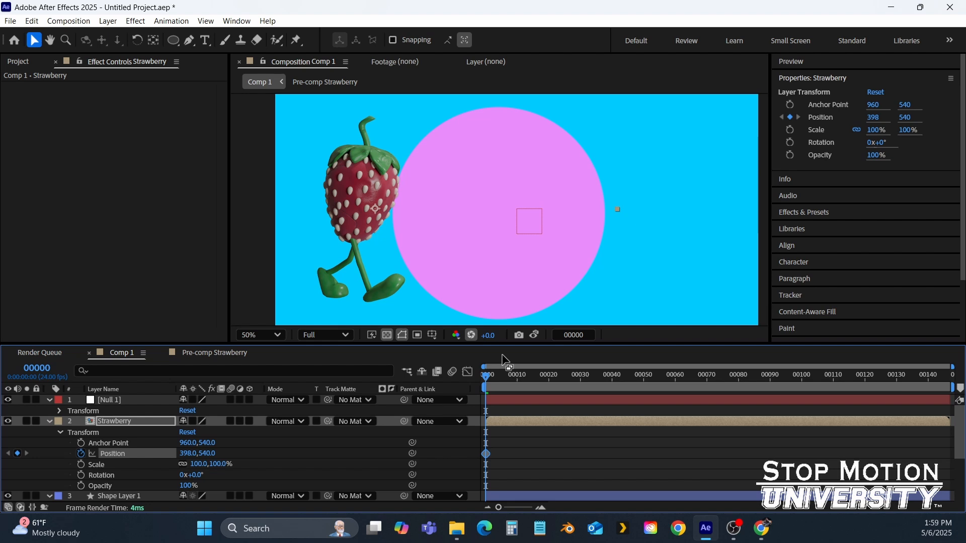
key("End")
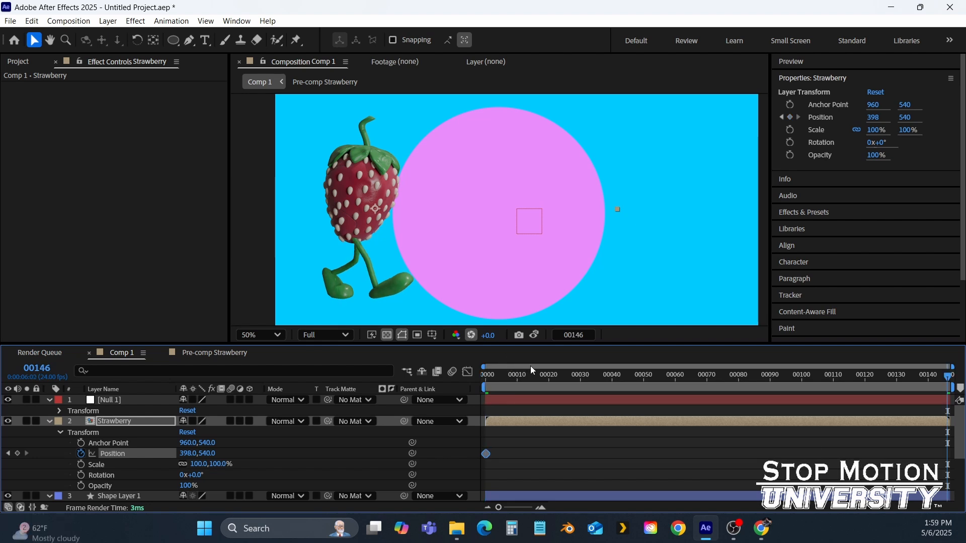
left_click_drag(334, 201, 648, 210)
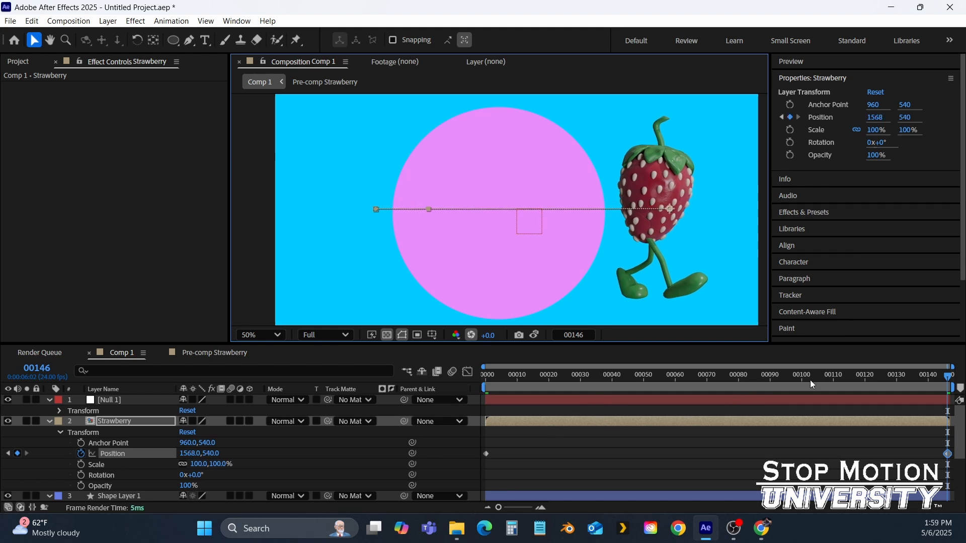
Preview the strawberry's movement from the start of the timeline
left_click_drag(810, 379, 476, 402)
key("space")
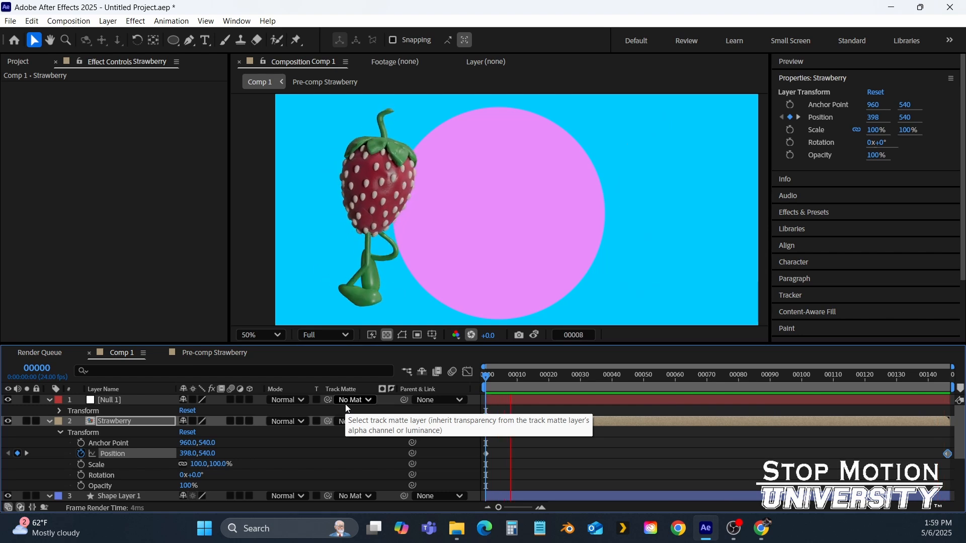
key("space")
left_click_drag(541, 379, 488, 383)
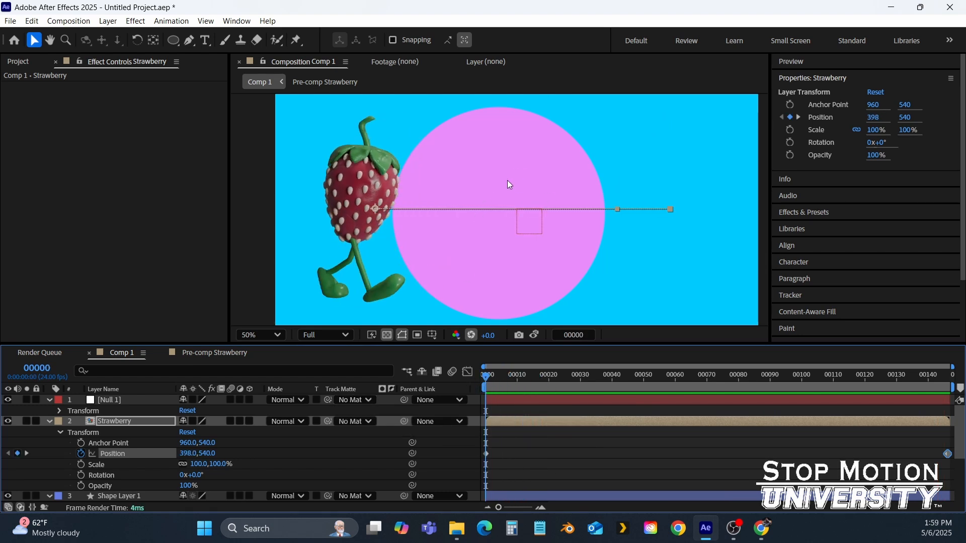
Move the pink circle shape layer left to position 366, 564 behind the strawberry
left_click(48, 421)
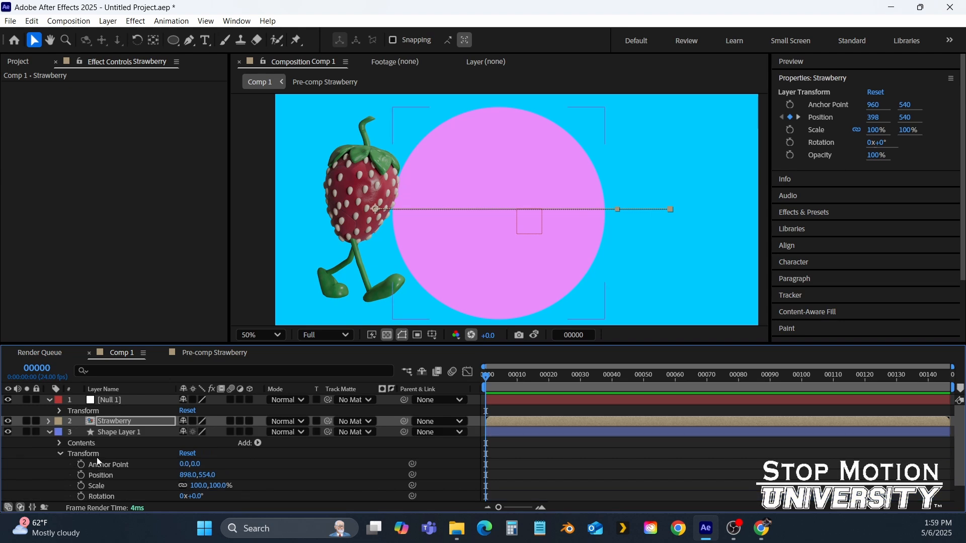
left_click(126, 432)
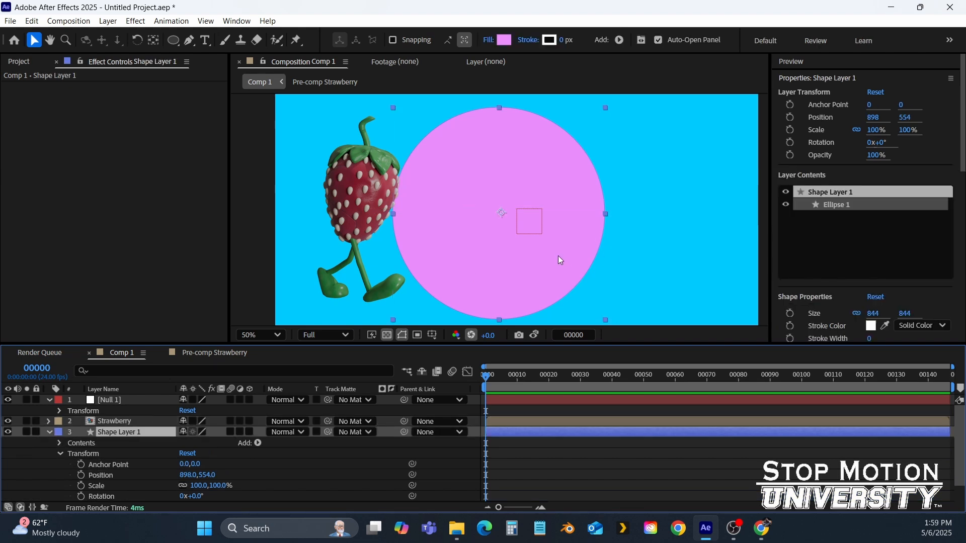
left_click_drag(551, 270, 415, 270)
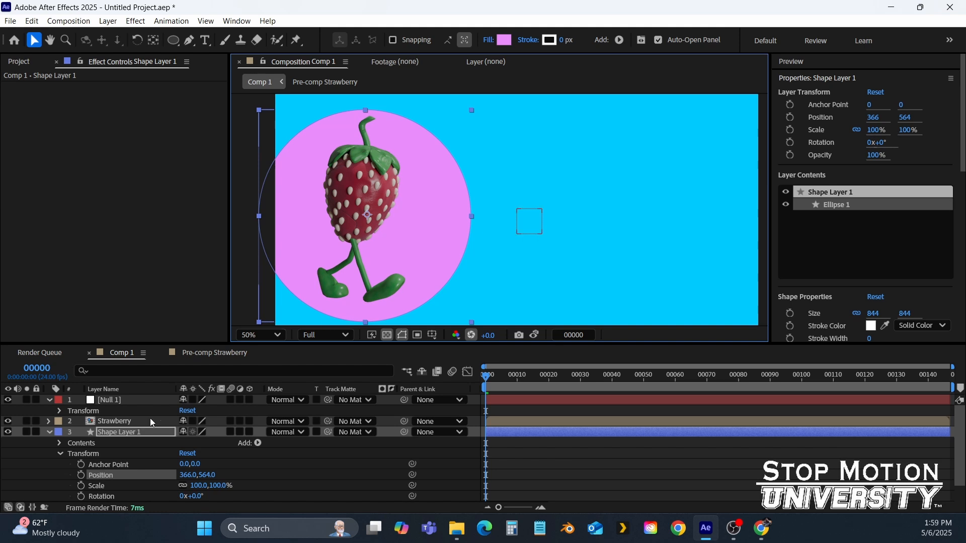
Parent Shape Layer 1 to the Strawberry layer
left_click(50, 432)
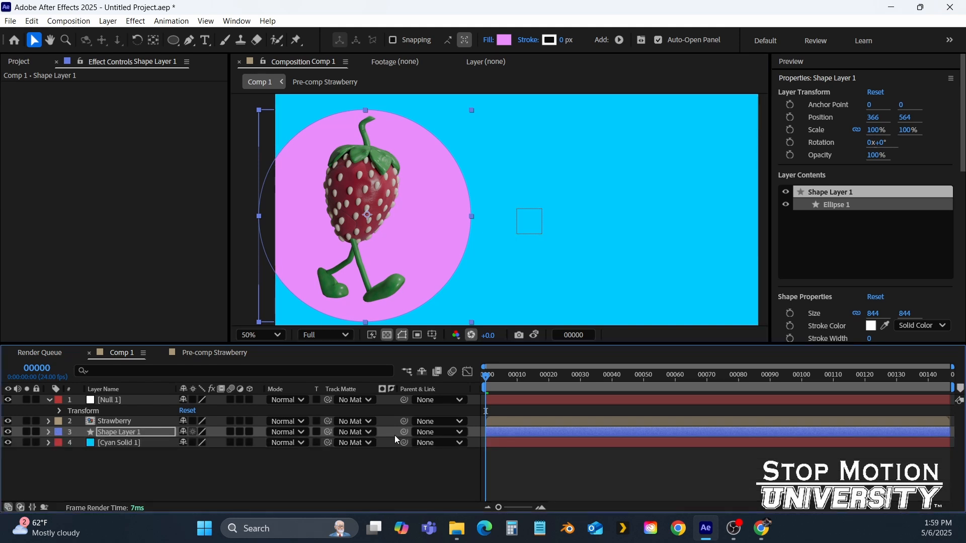
left_click_drag(405, 433, 108, 422)
Preview the animation and check the circle layer's parent setting
key("space")
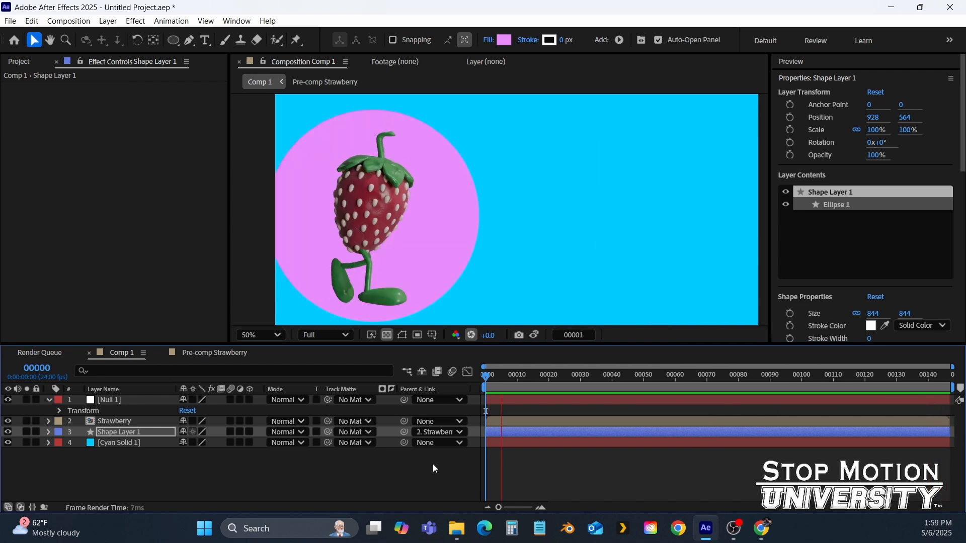
key("space")
left_click(431, 433)
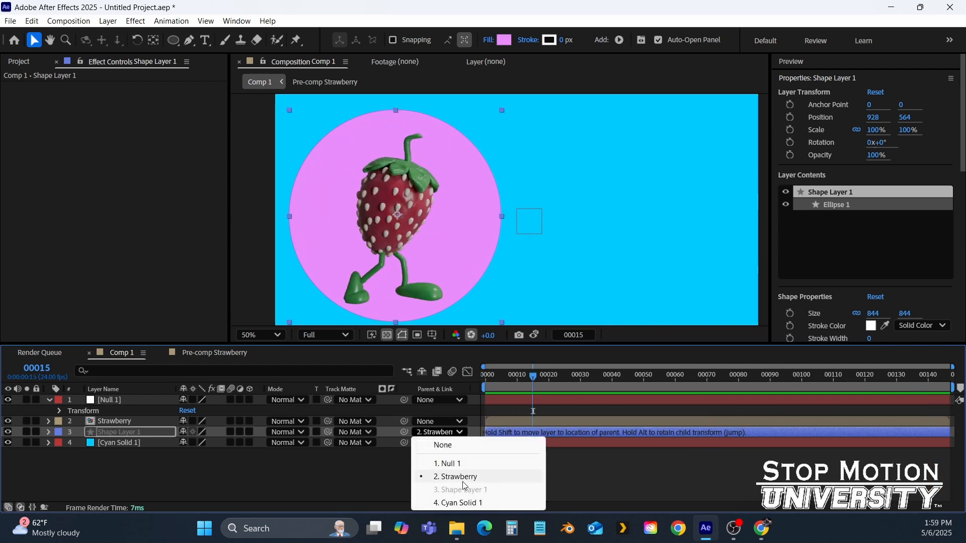
left_click(300, 483)
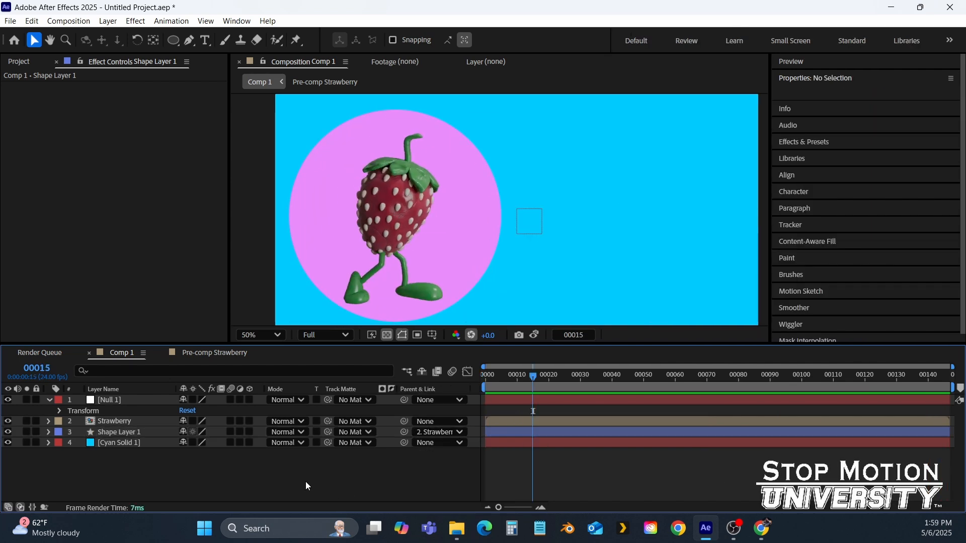
left_click_drag(532, 375, 32, 427)
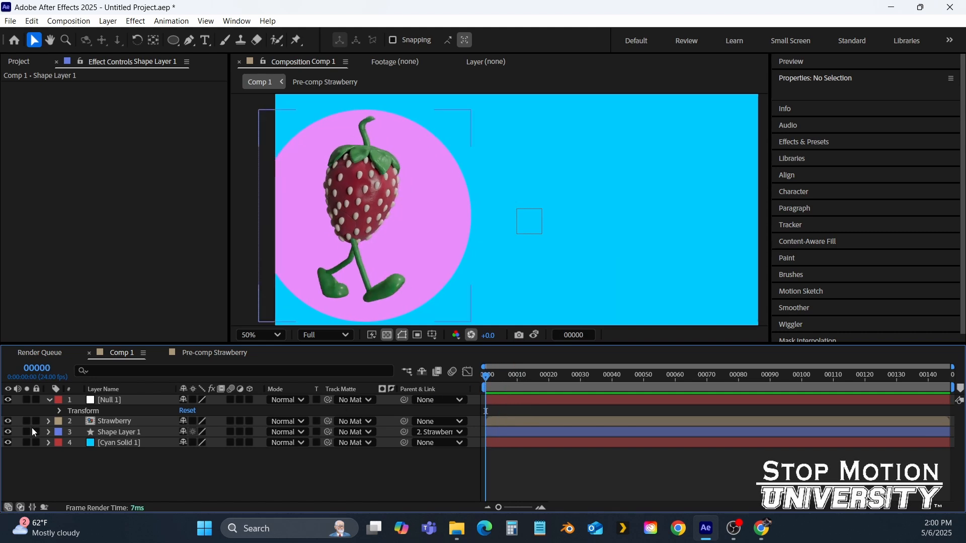
Move the second Position keyframe to about frame 47 and add a final keyframe returning the strawberry to 440, 532 at frame 146
left_click(49, 422)
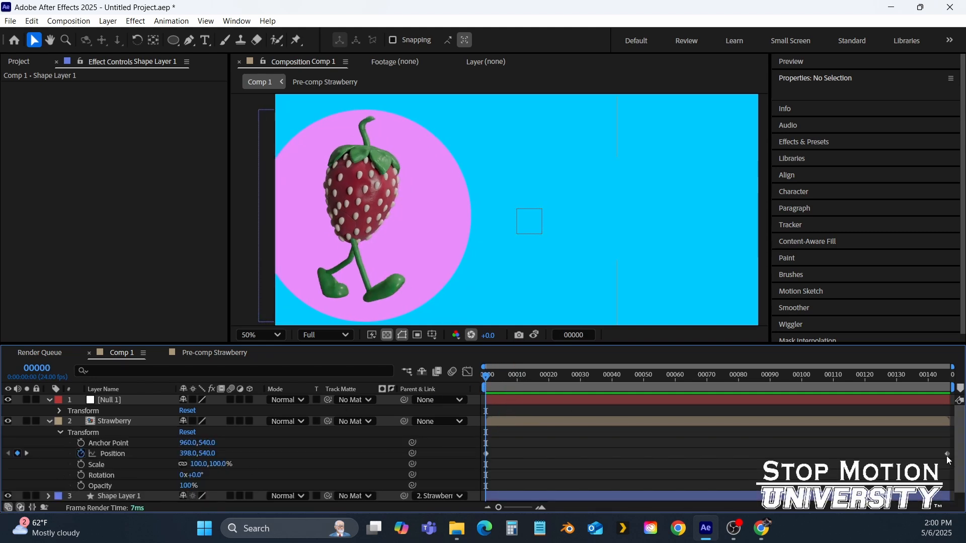
left_click_drag(947, 454, 634, 453)
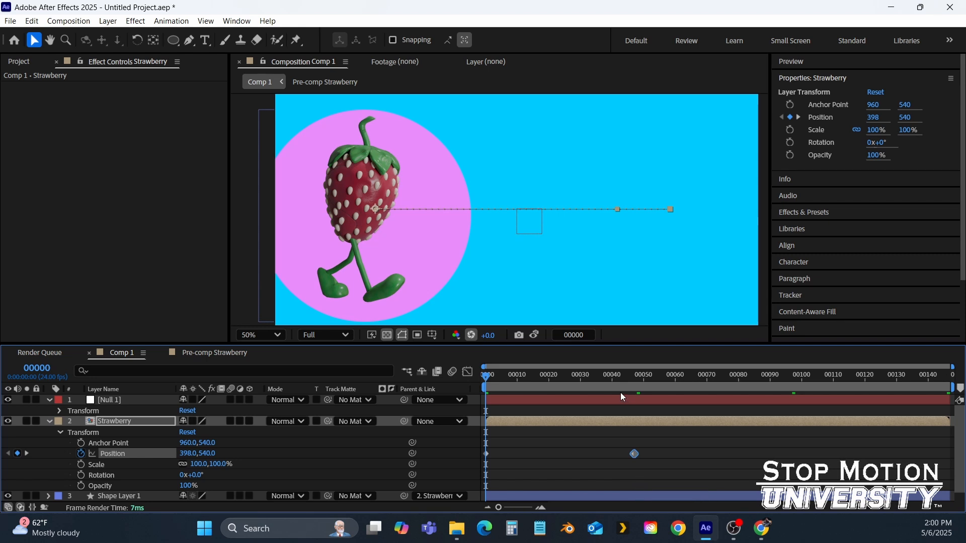
left_click_drag(612, 386, 951, 386)
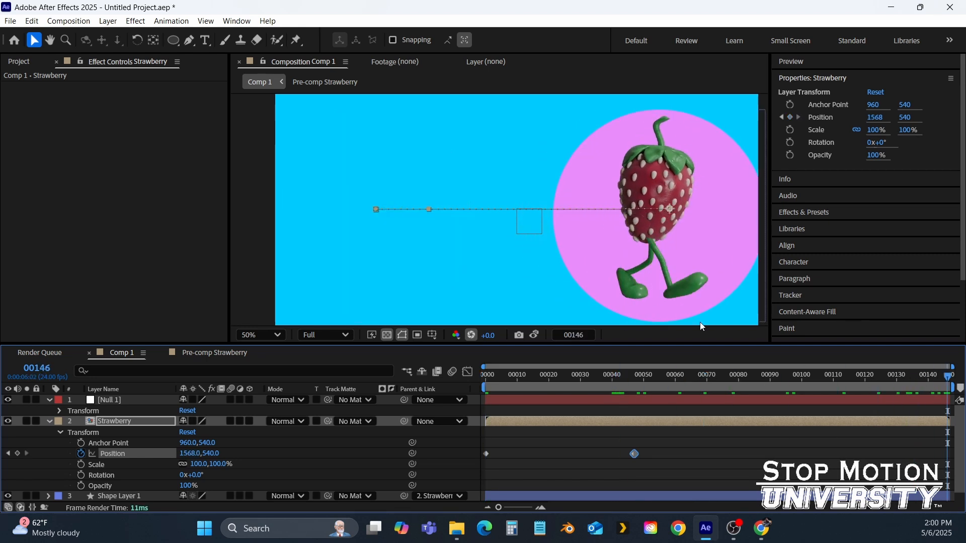
left_click_drag(695, 227, 409, 226)
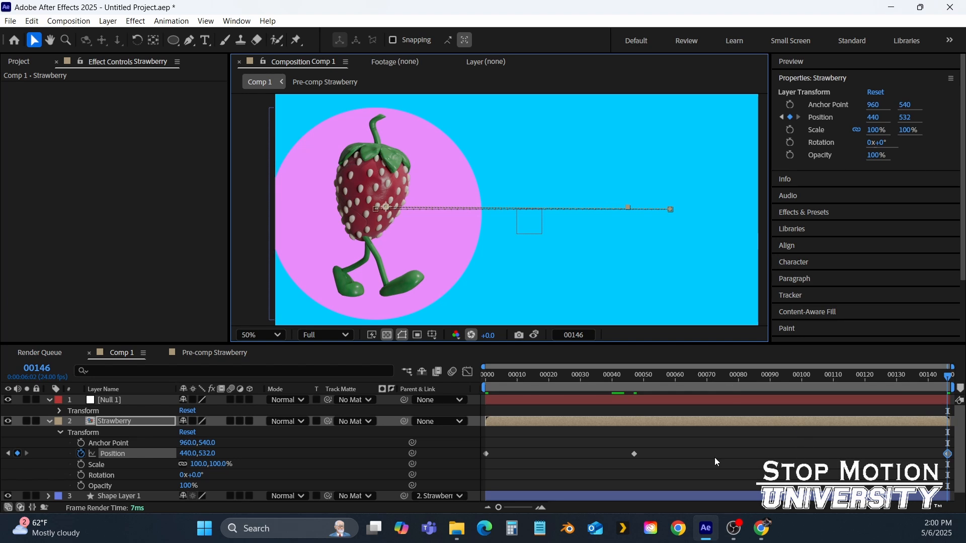
Apply Easy Ease to the middle Position keyframe and play the animation
left_click(634, 454)
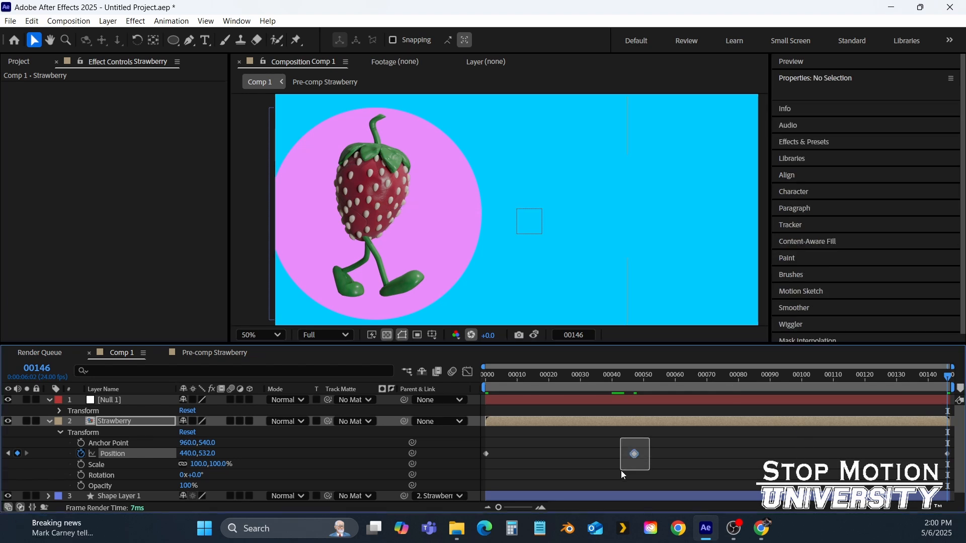
right_click(633, 456)
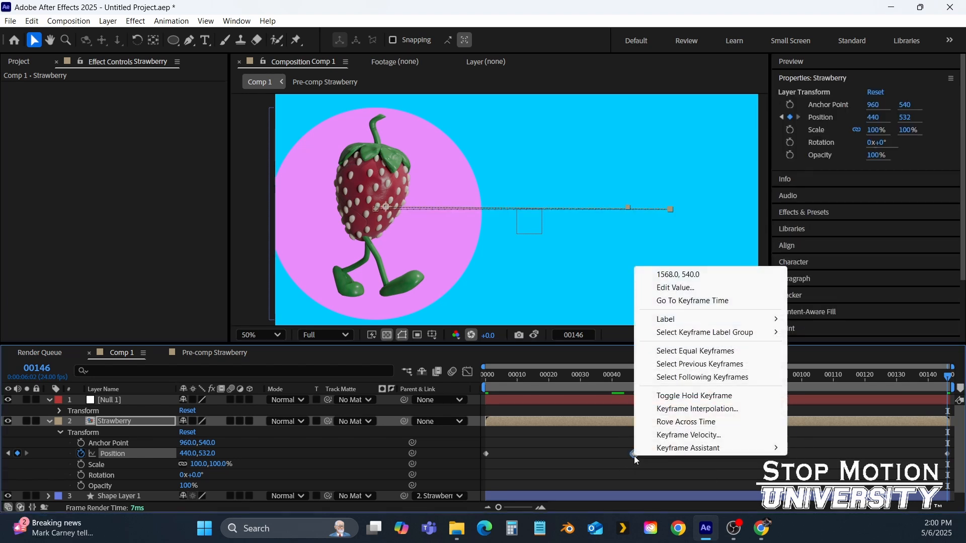
left_click(622, 448)
left_click(634, 454)
right_click(635, 455)
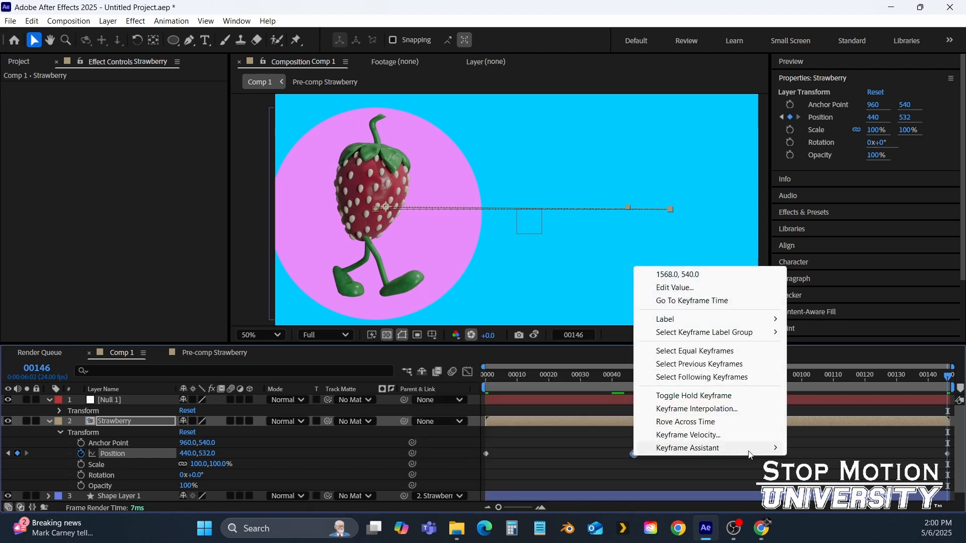
mouse_move(748, 453)
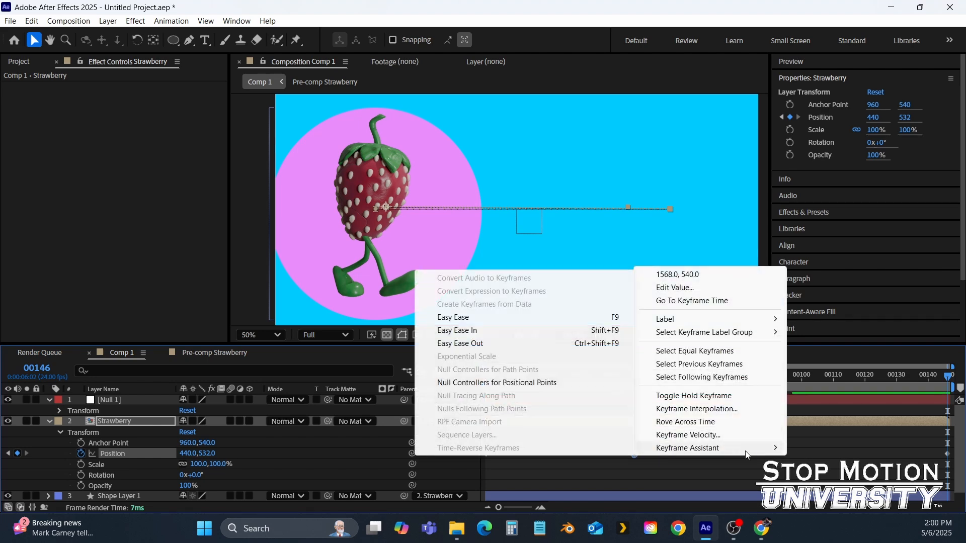
left_click(474, 318)
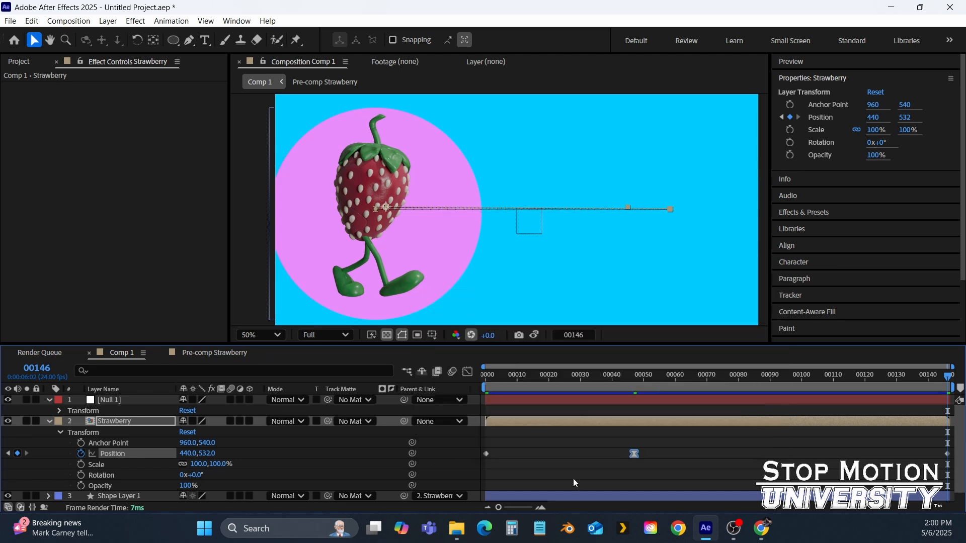
key("space")
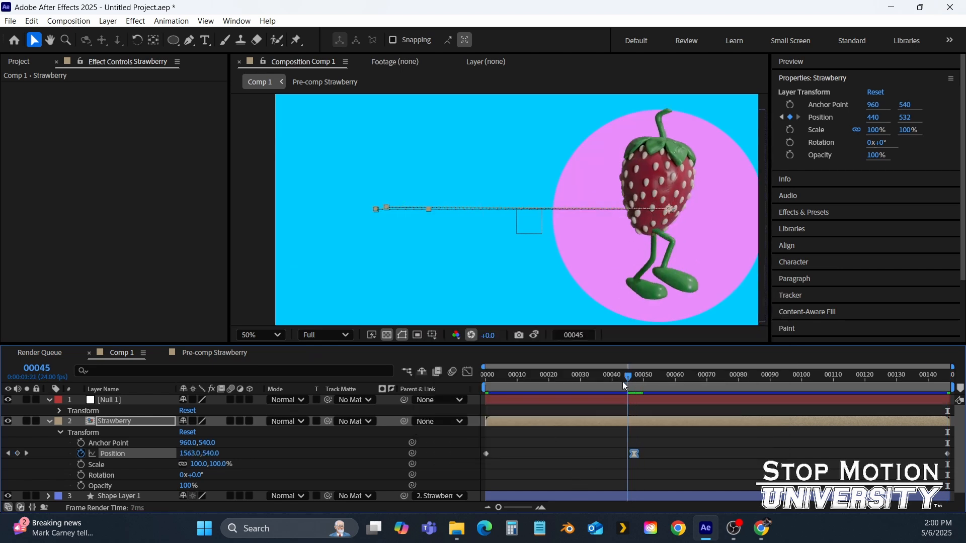
Inspect the Position speed graph in the Graph Editor, then return to the layer view and play the animation
left_click(473, 378)
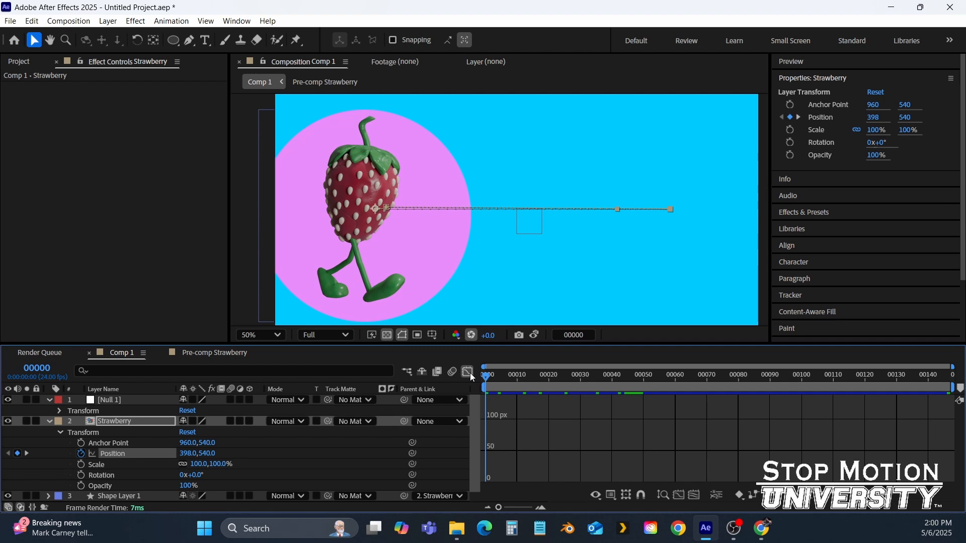
left_click(696, 443)
scroll(696, 442, "down", 3)
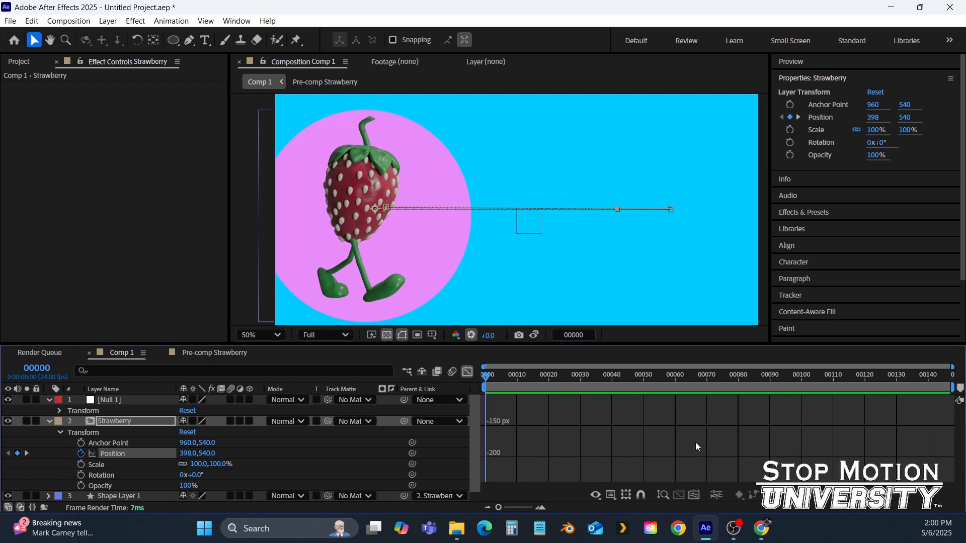
left_click(663, 496)
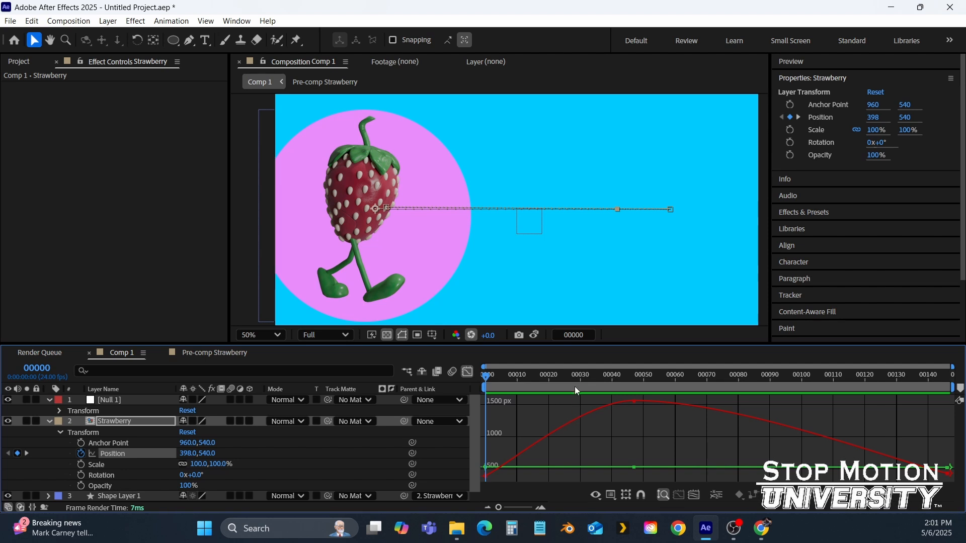
left_click_drag(583, 375, 628, 457)
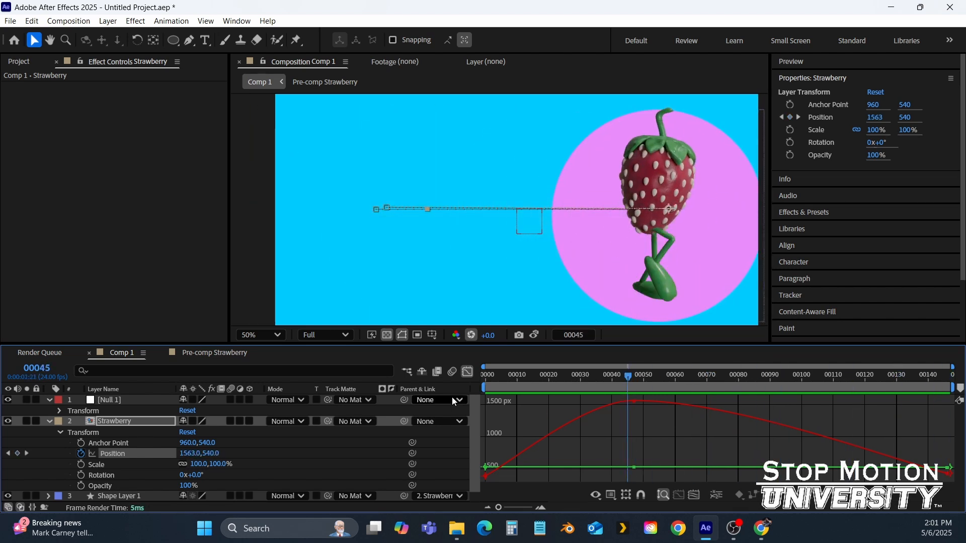
left_click(466, 372)
key("space")
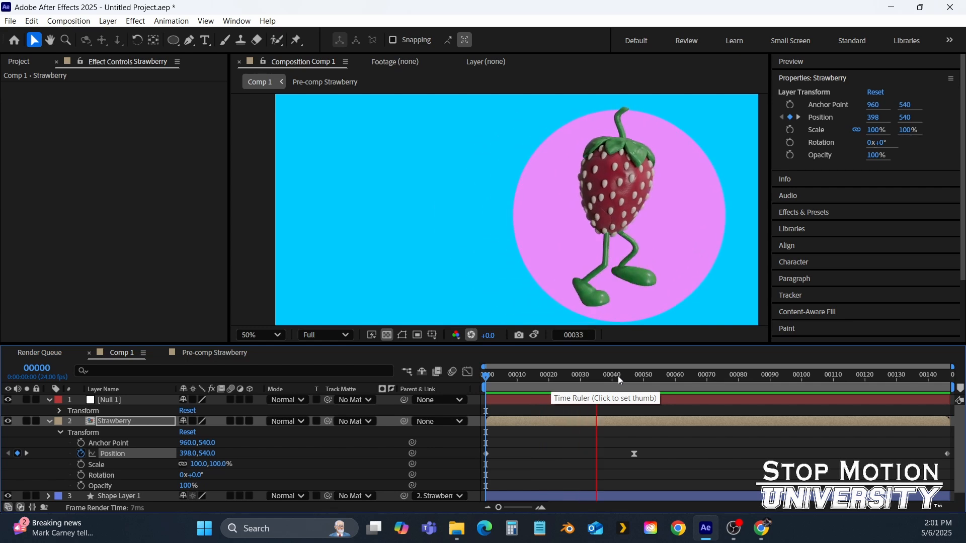
key("space")
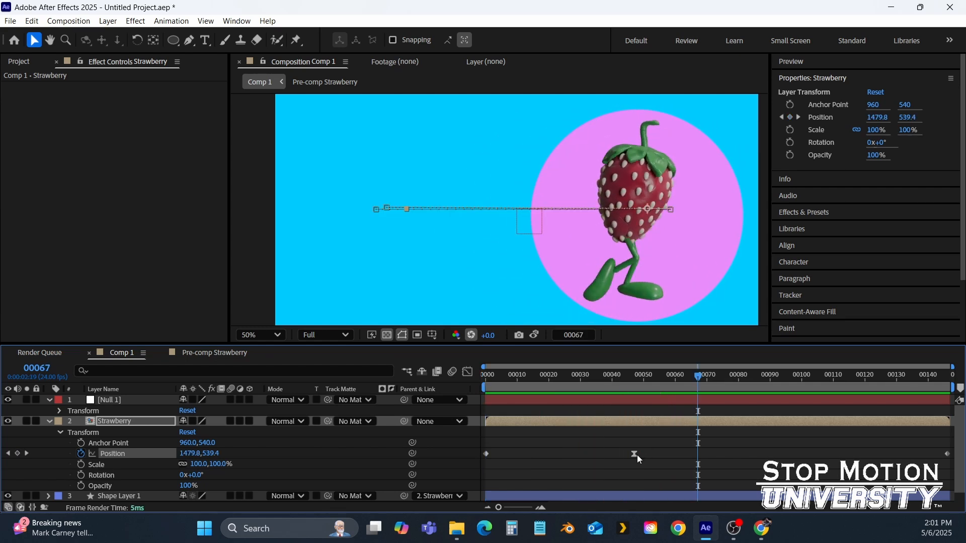
Inspect the middle Position keyframe's options, select that keyframe, and preview the animation from the start
right_click(636, 456)
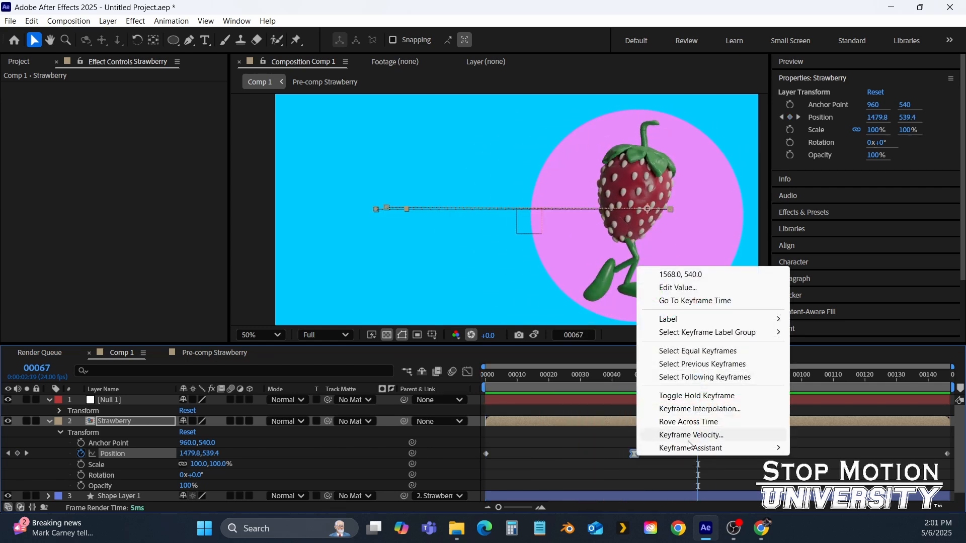
left_click(530, 445)
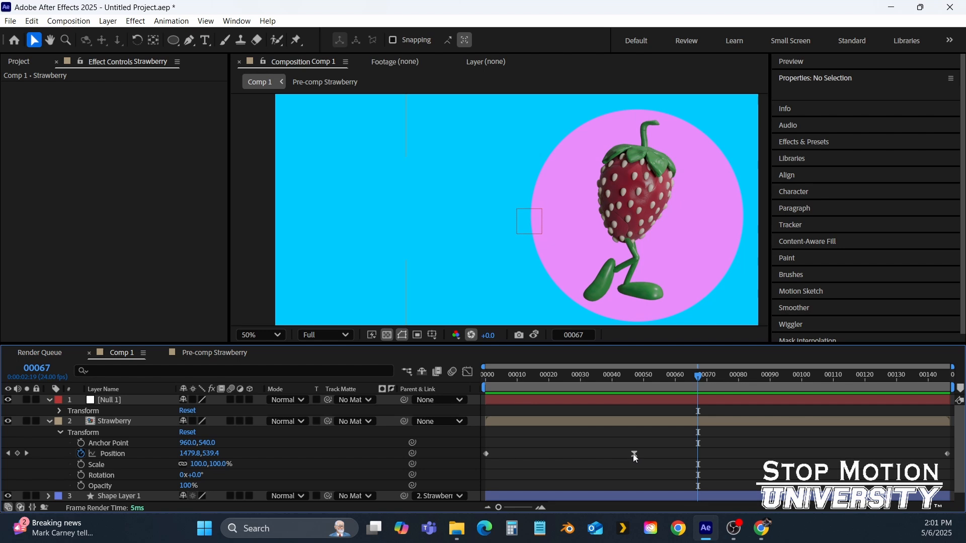
left_click(633, 455)
left_click(633, 454, "ctrl")
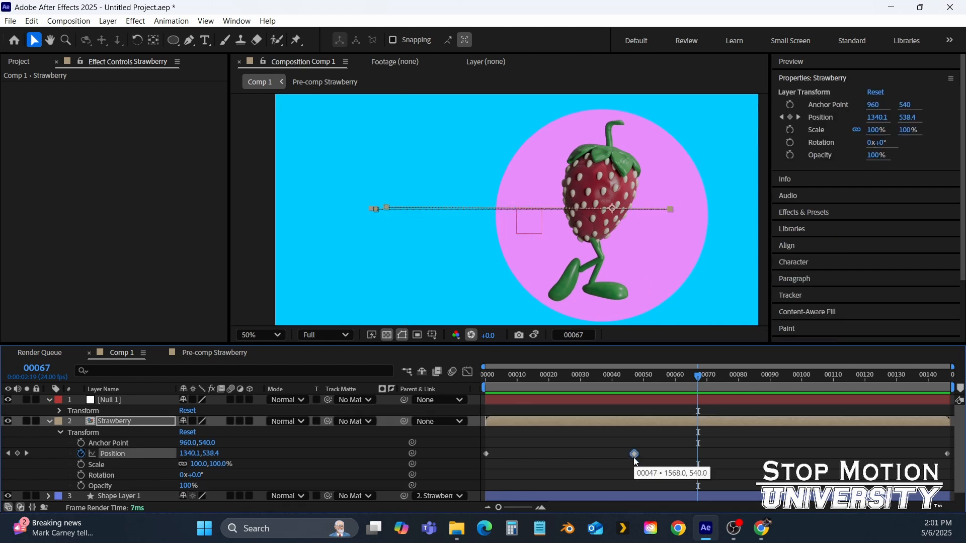
key("Home")
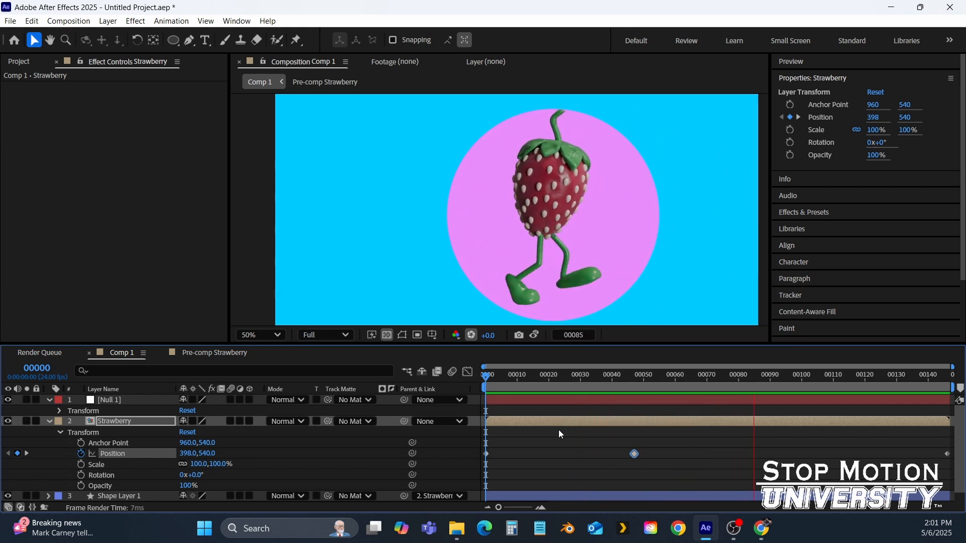
key("space")
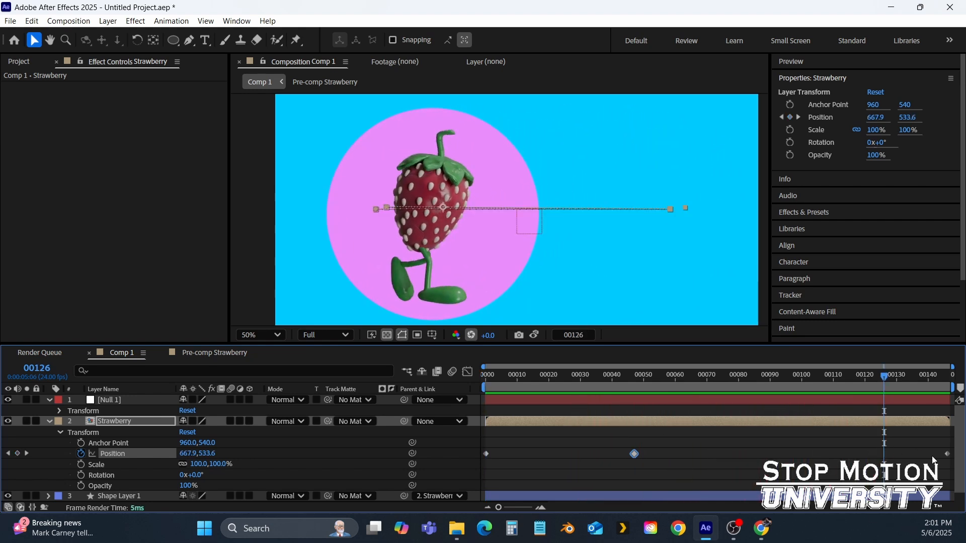
left_click(948, 455)
key("Delete")
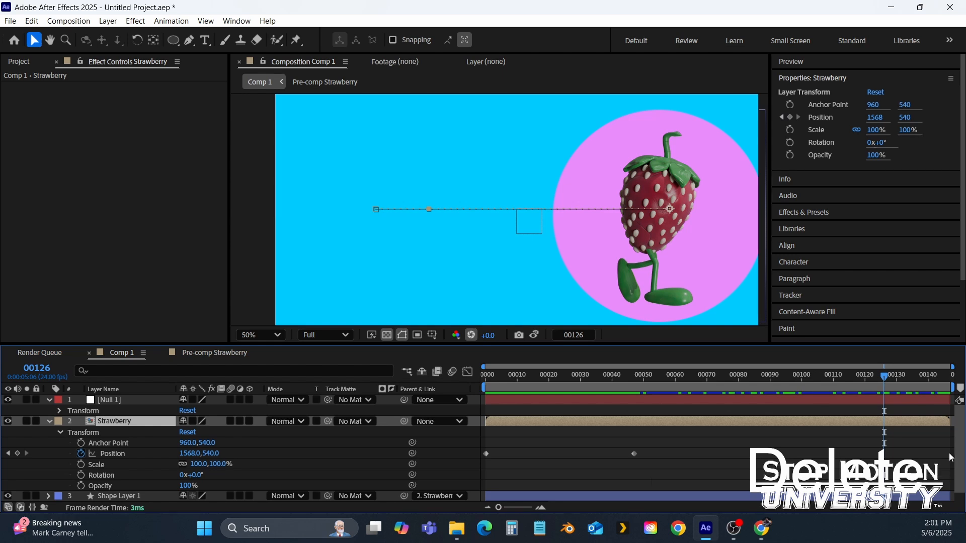
key("ctrl+z")
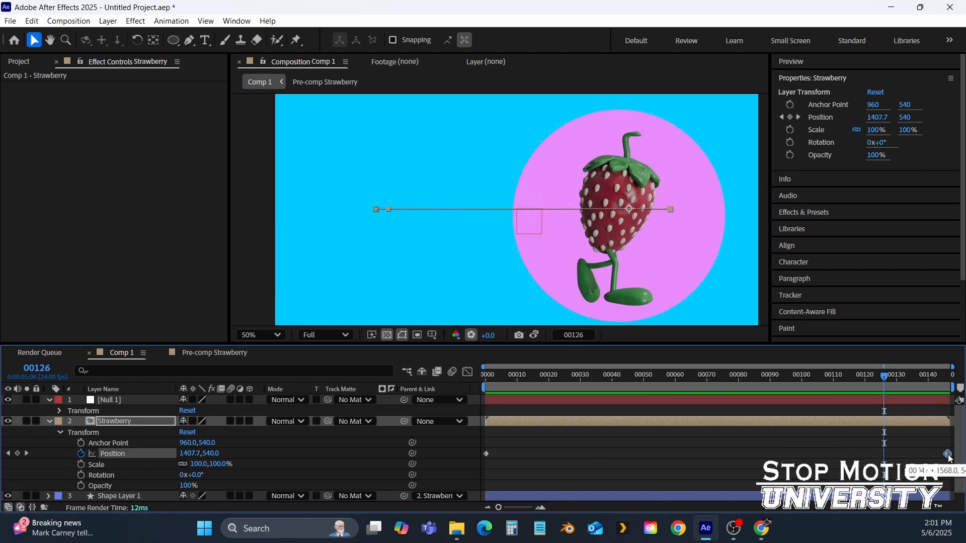
Preview the walking animation again from the first frame
left_click_drag(828, 381, 352, 352)
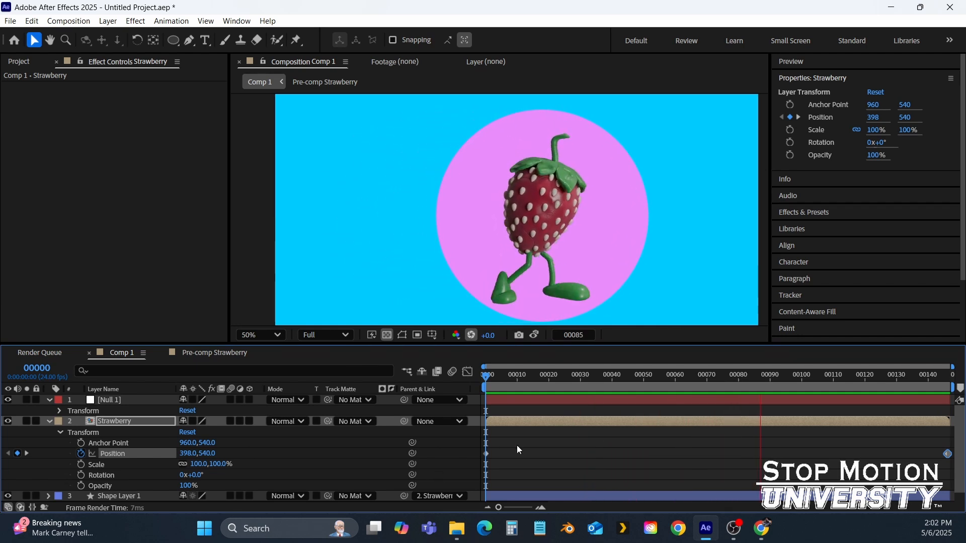
key("space")
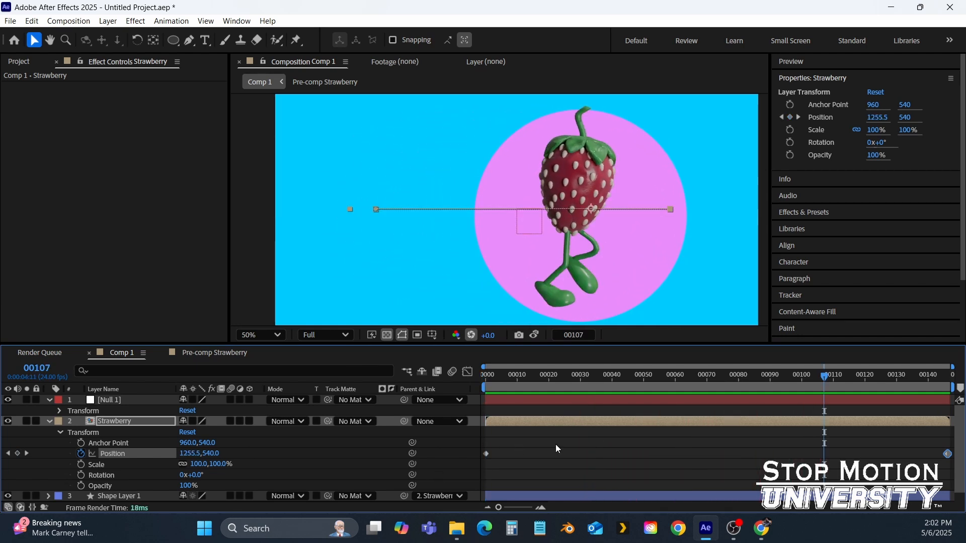
left_click_drag(662, 379, 550, 385)
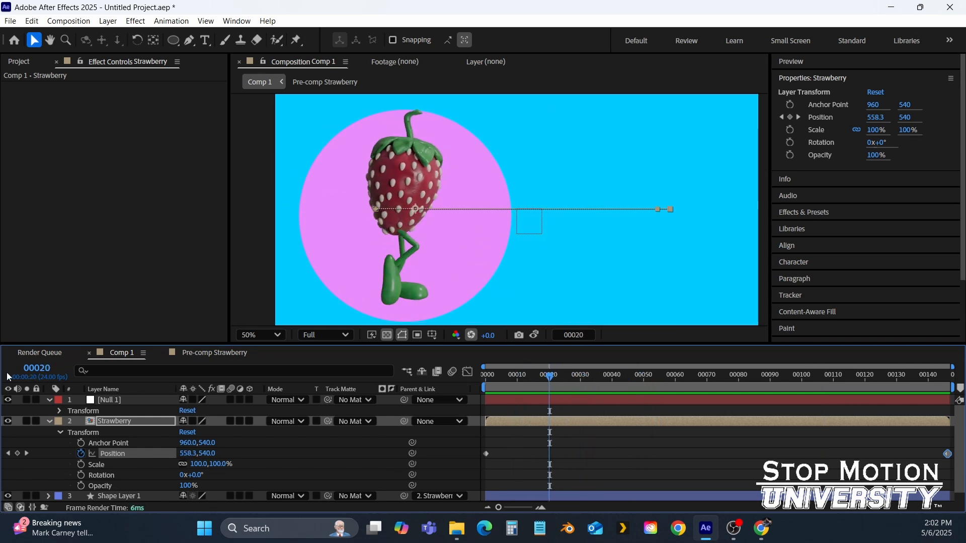
Draw a pink five-point star with the Star tool and move it into the composition's right side
left_click(49, 422)
left_click(90, 461)
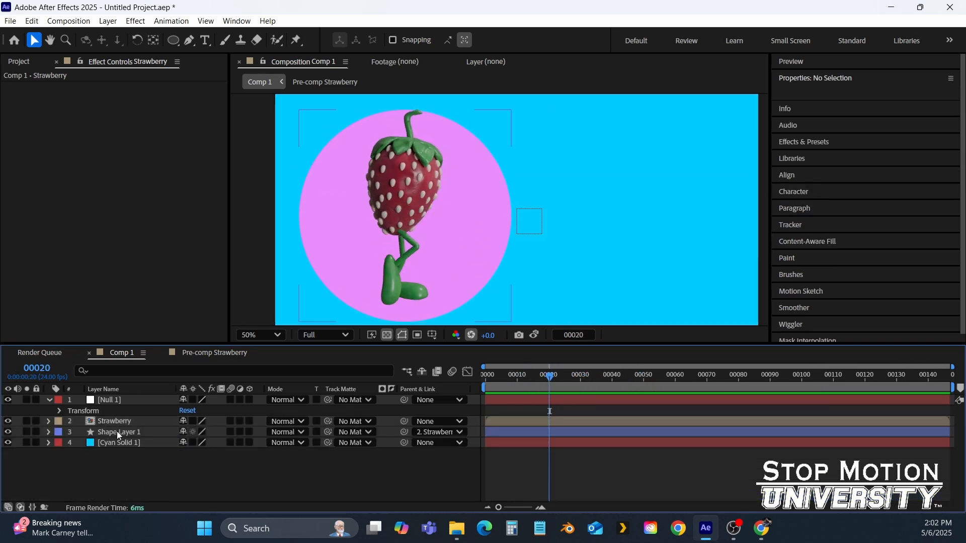
left_click(173, 40)
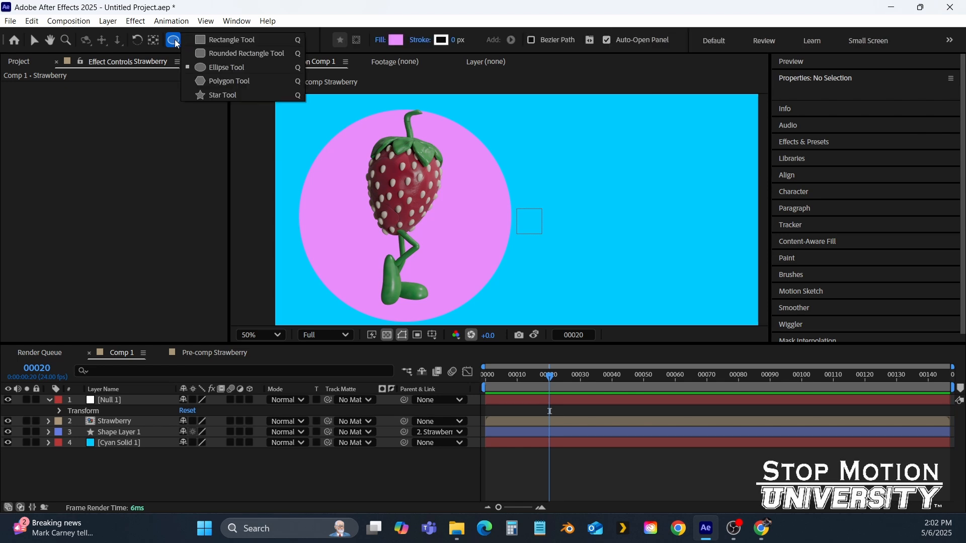
left_click(223, 95)
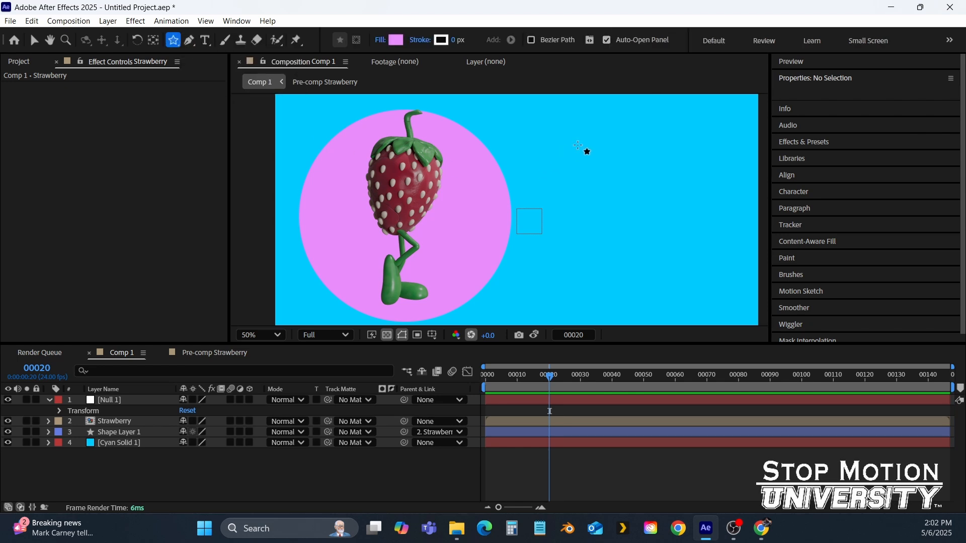
left_click_drag(581, 164, 640, 234)
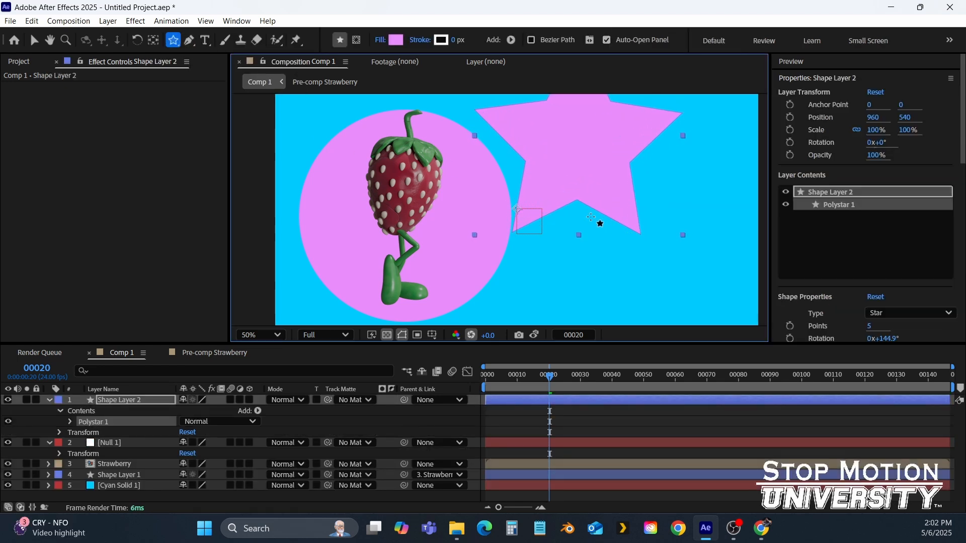
key("v")
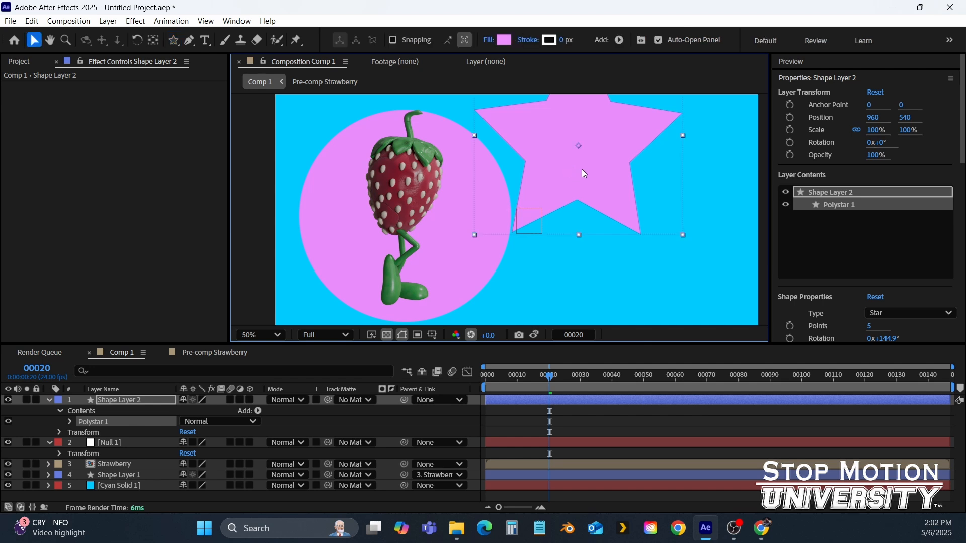
left_click_drag(582, 169, 623, 225)
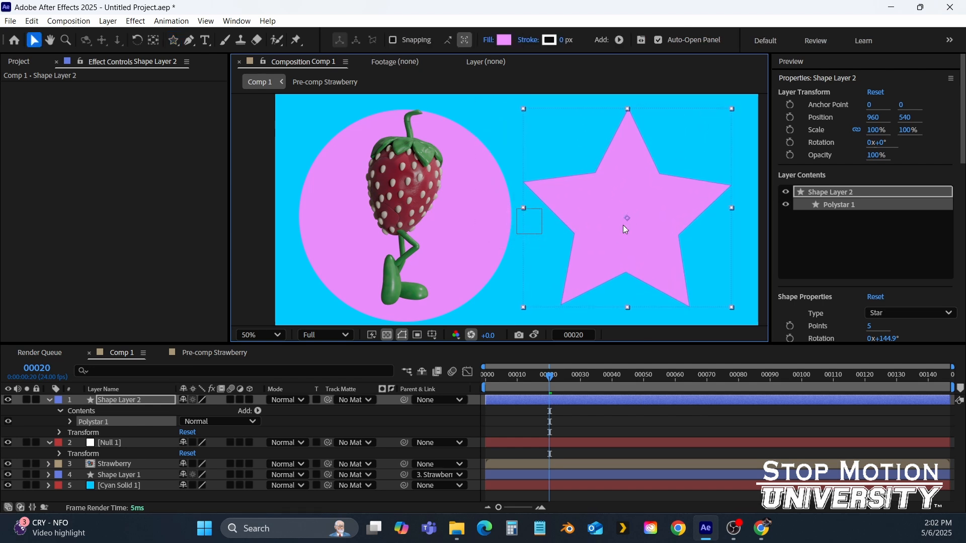
Keyframe the star layer's Rotation at 0x+0° on frame 0 and at 3x+0° on the last frame, 146
left_click(69, 423)
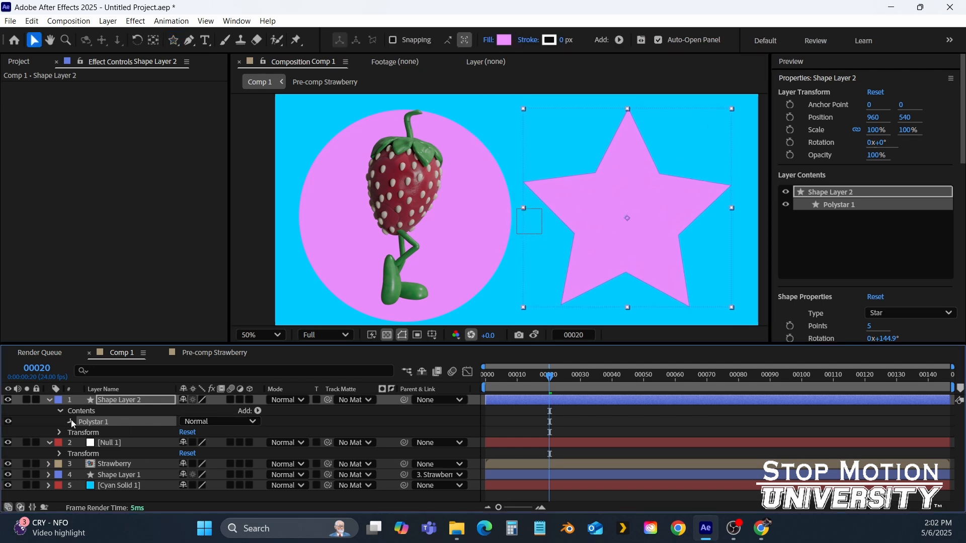
left_click_drag(545, 377, 211, 421)
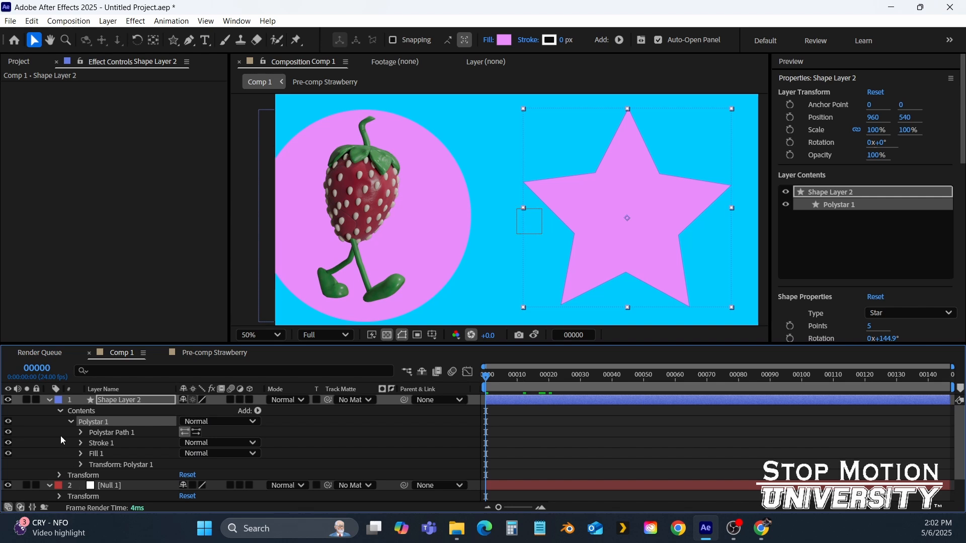
left_click(61, 410)
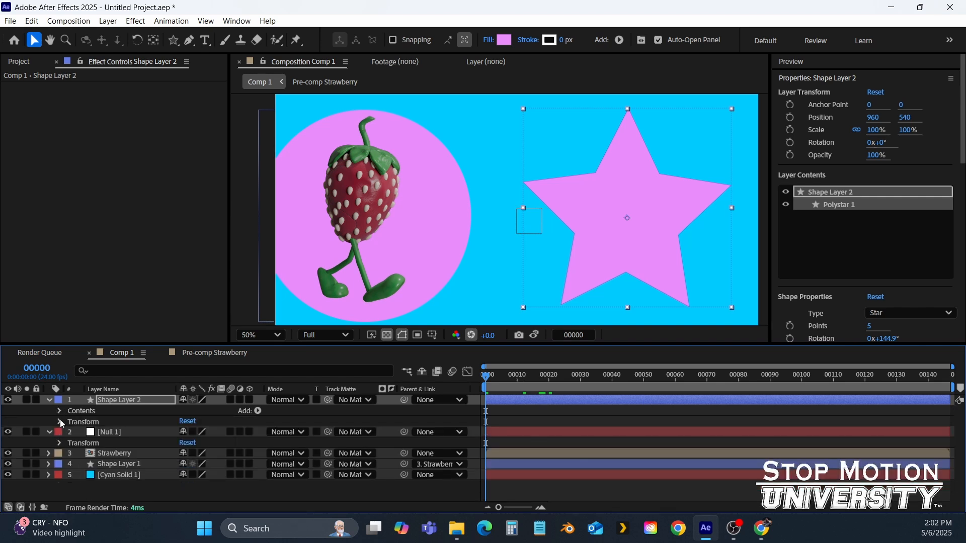
left_click(60, 421)
left_click(80, 464)
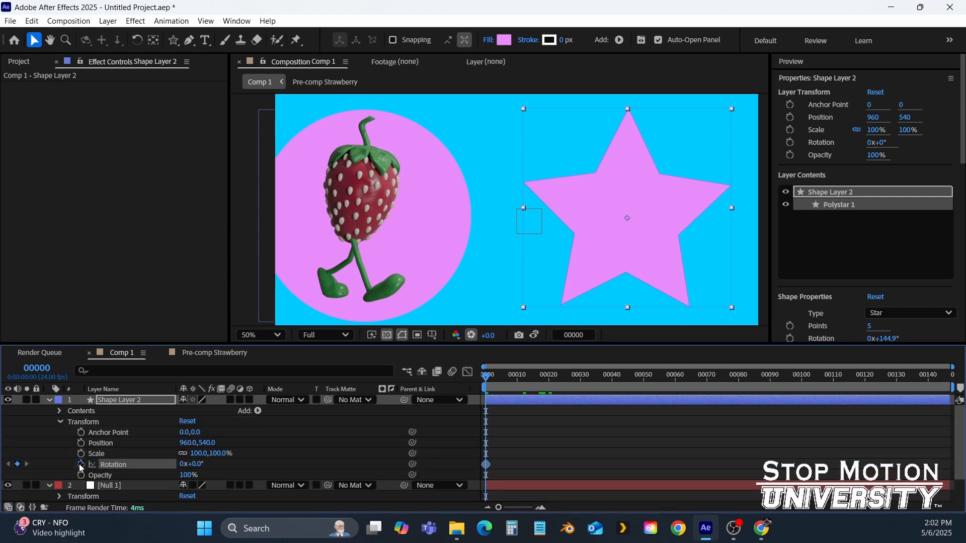
key("End")
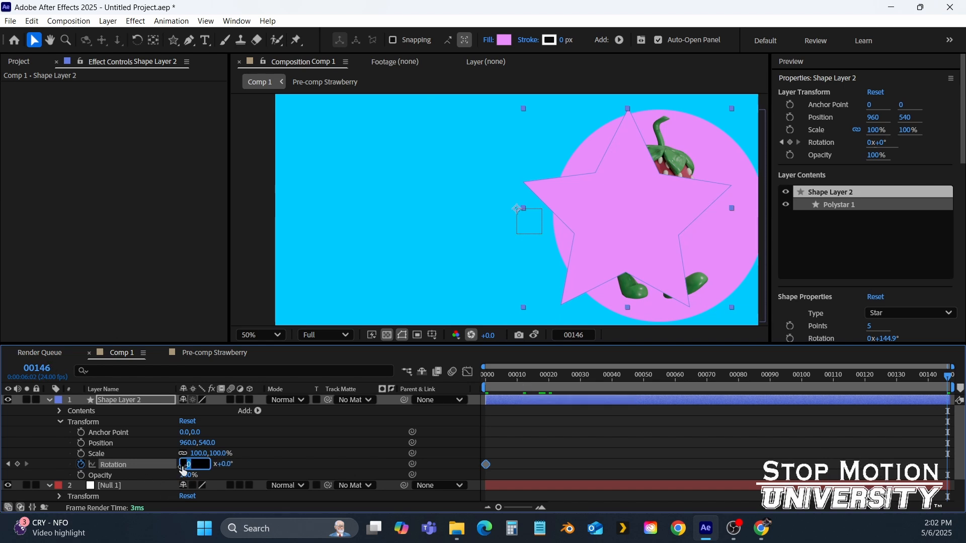
key("Return")
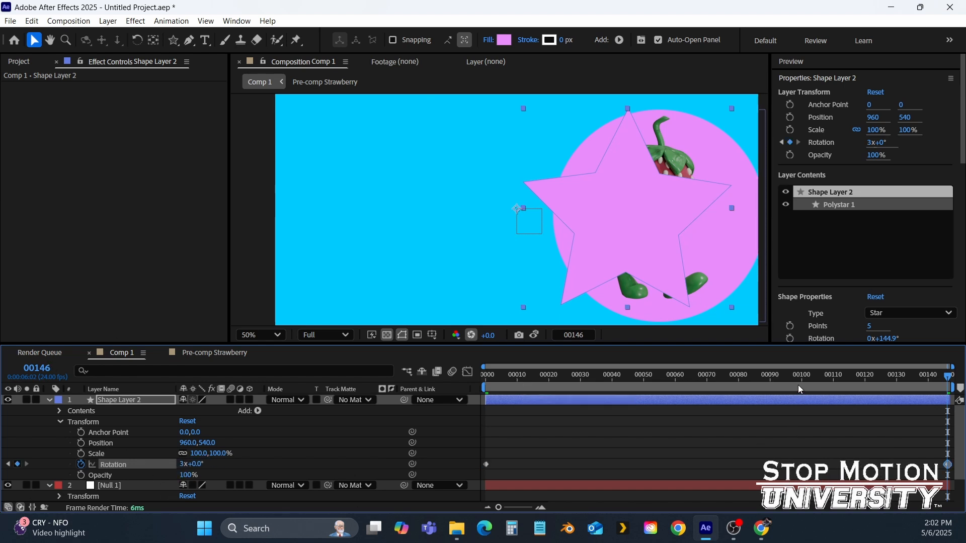
Move the star layer's anchor point to the star's center with the Pan Behind tool
left_click_drag(798, 385, 362, 379)
key("space")
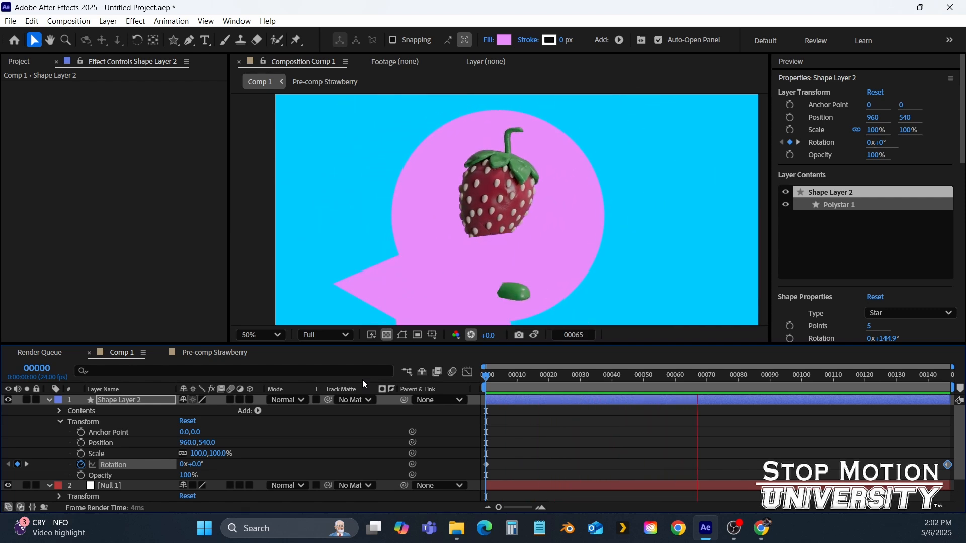
left_click_drag(577, 381, 428, 371)
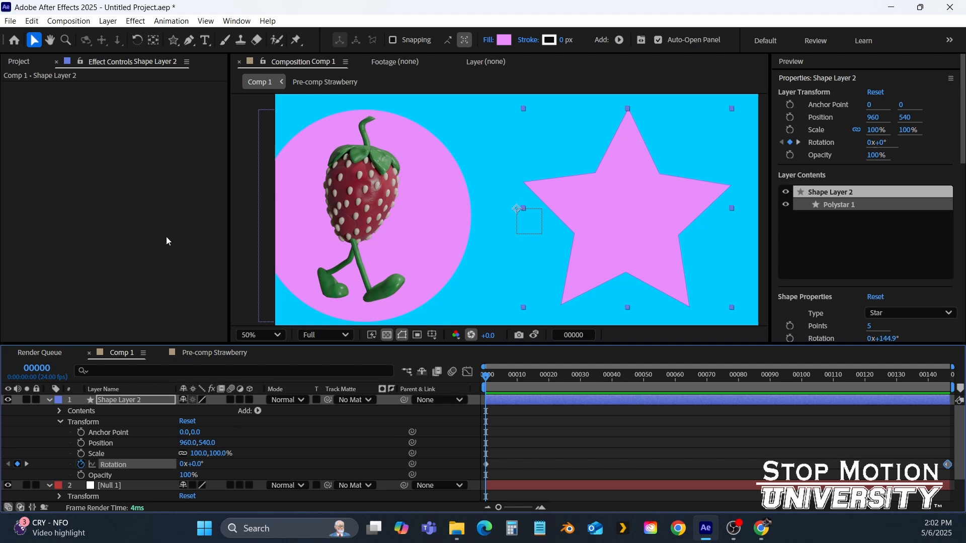
left_click(155, 44)
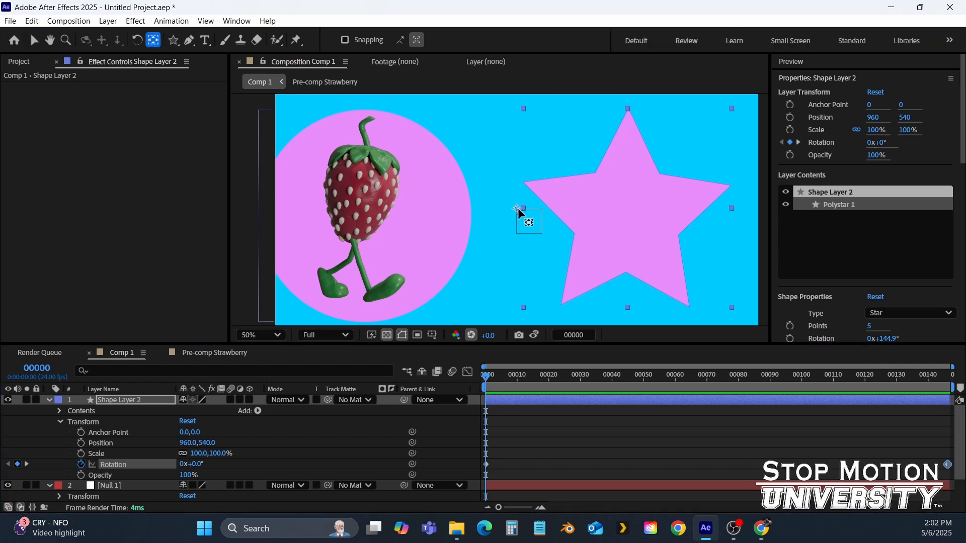
left_click_drag(520, 210, 630, 213)
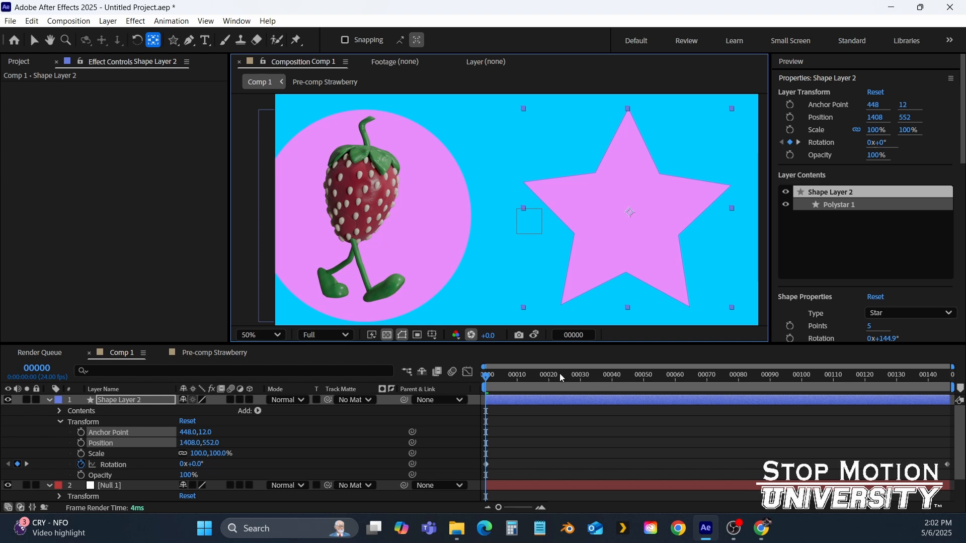
Preview the star's spin and move the star layer below Shape Layer 1 in the layer stack
key("space")
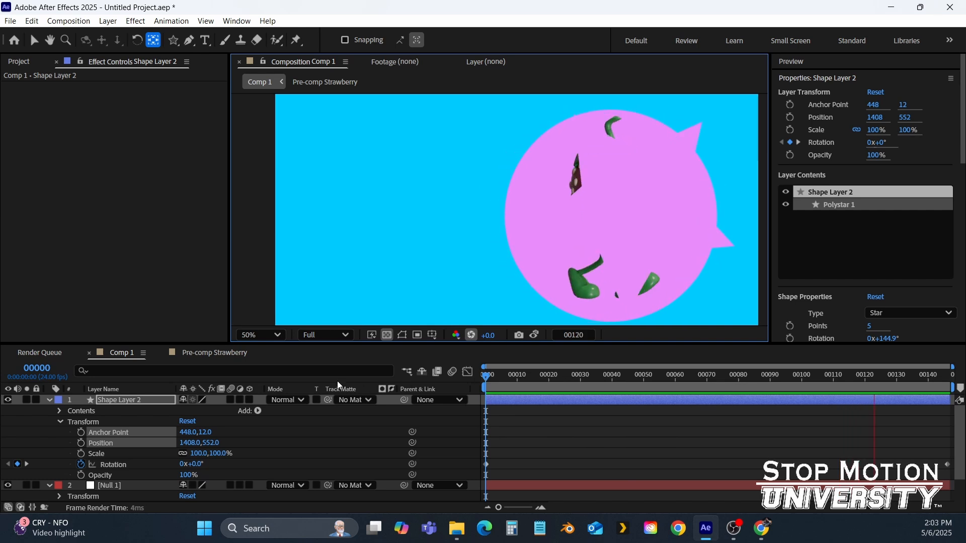
key("space")
left_click(49, 400)
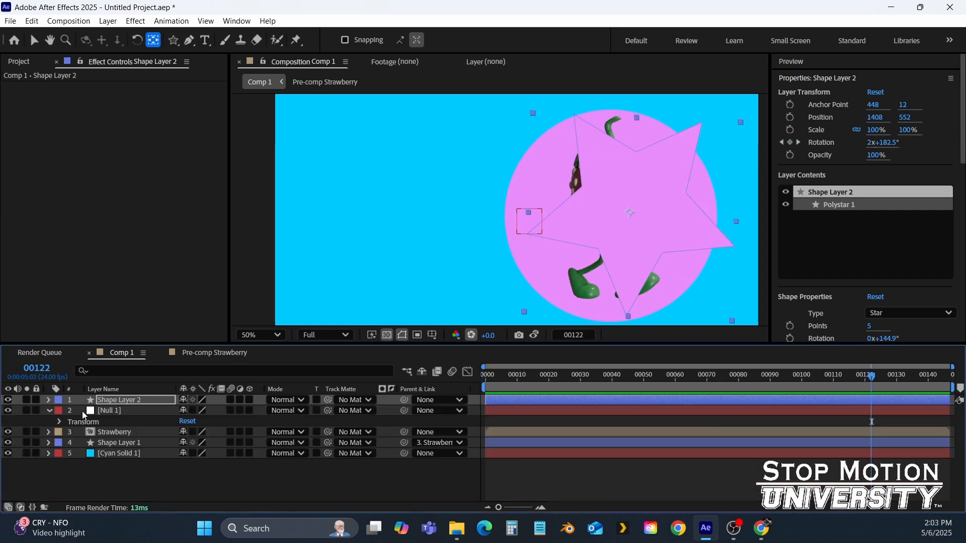
left_click_drag(132, 401, 136, 449)
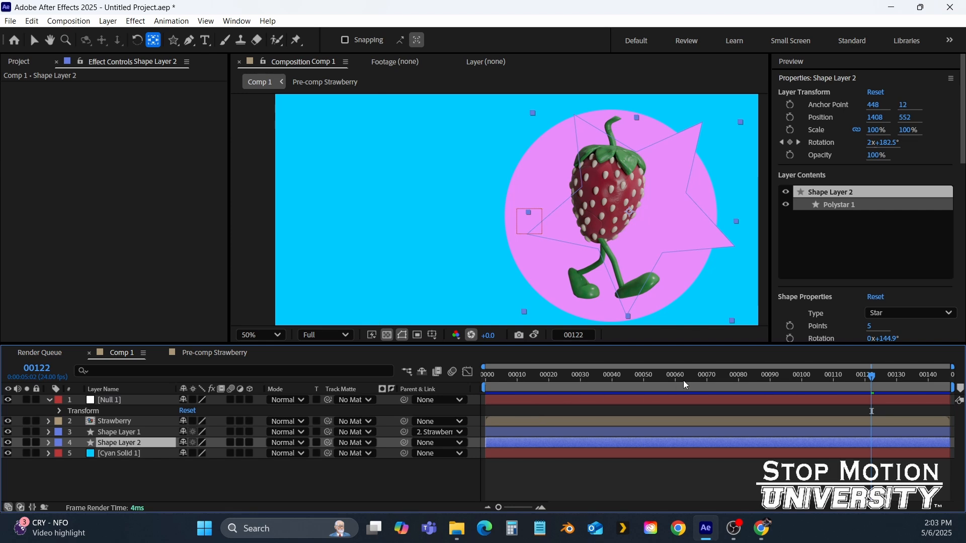
Return to frame 0 and move the star onto the strawberry's pink circle on the composition's left side
left_click_drag(678, 376, 421, 388)
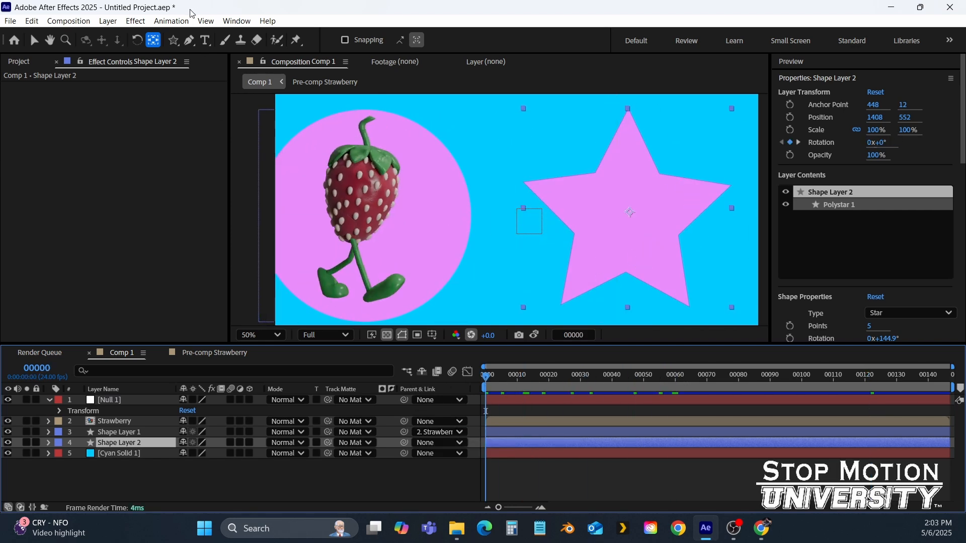
left_click(34, 41)
left_click_drag(606, 239, 347, 240)
left_click_drag(411, 243, 406, 239)
key("Return")
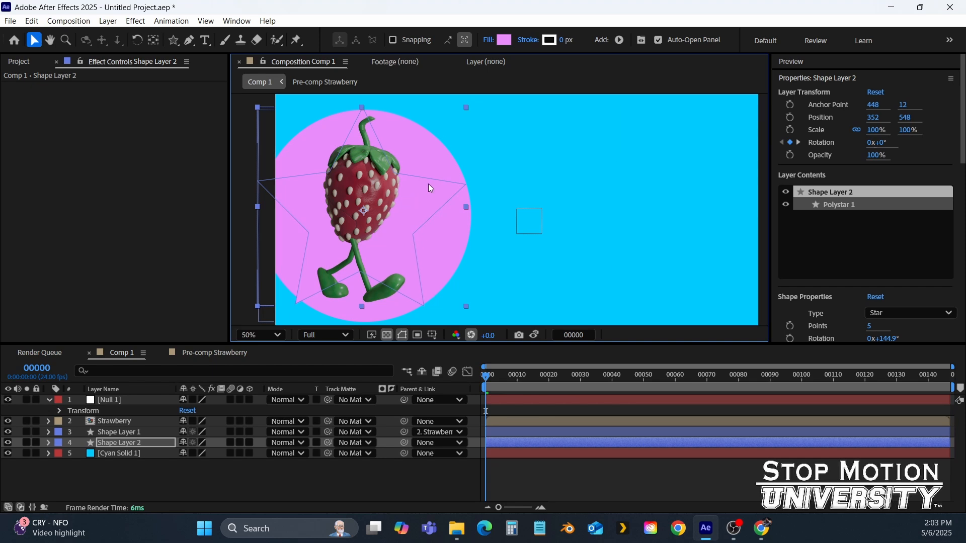
Change the star's fill color to a light blue
left_click(504, 40)
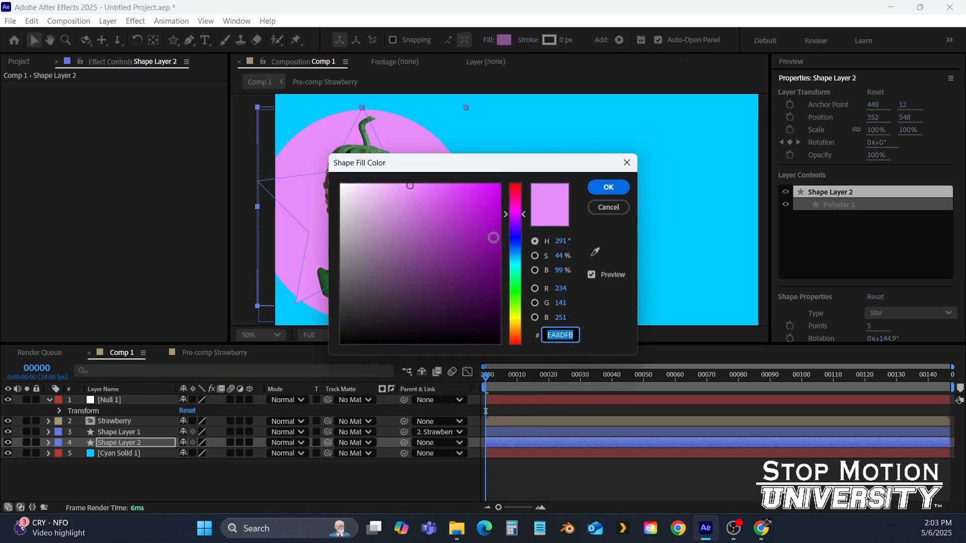
left_click_drag(514, 244, 519, 259)
left_click(604, 190)
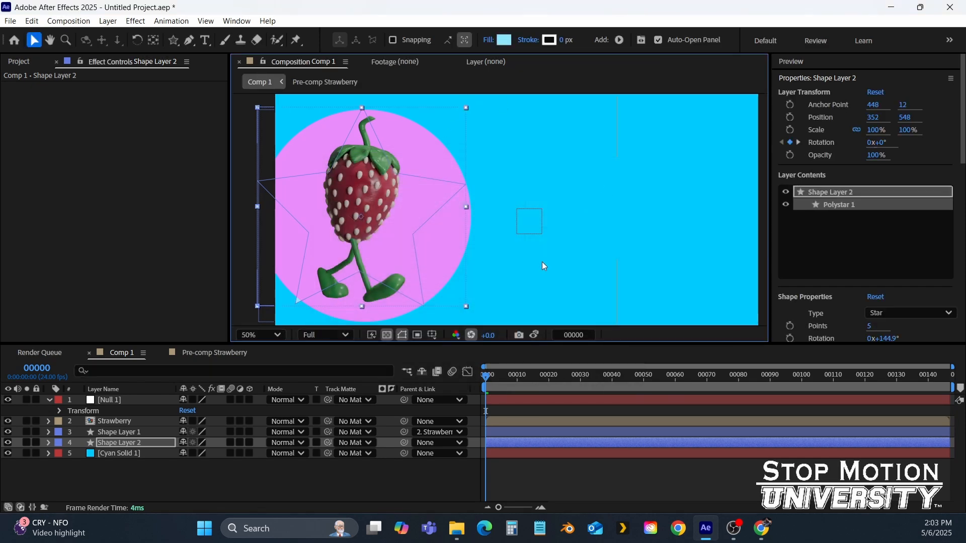
Move the star layer above Shape Layer 1, parent it to the Strawberry layer, and preview the animation
left_click_drag(126, 437, 126, 430)
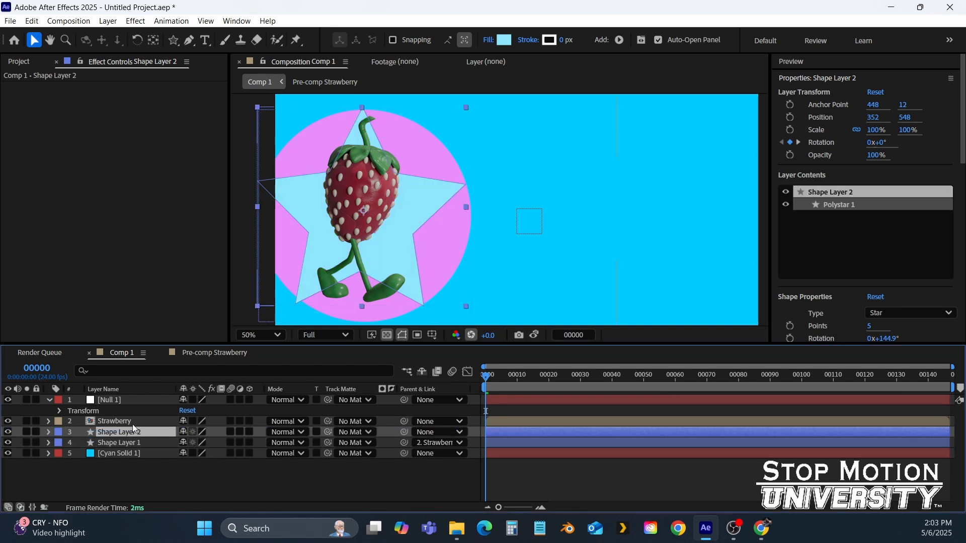
left_click_drag(406, 431, 134, 425)
key("space")
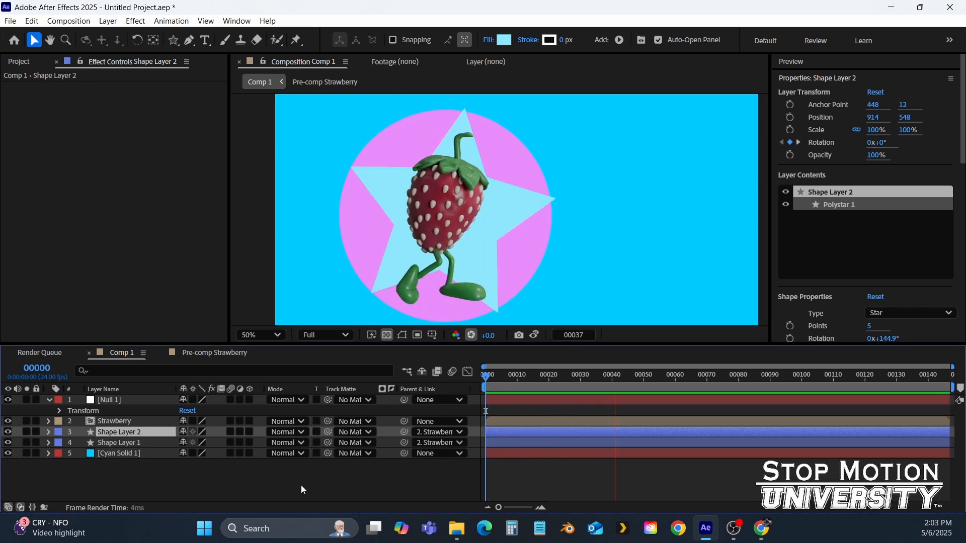